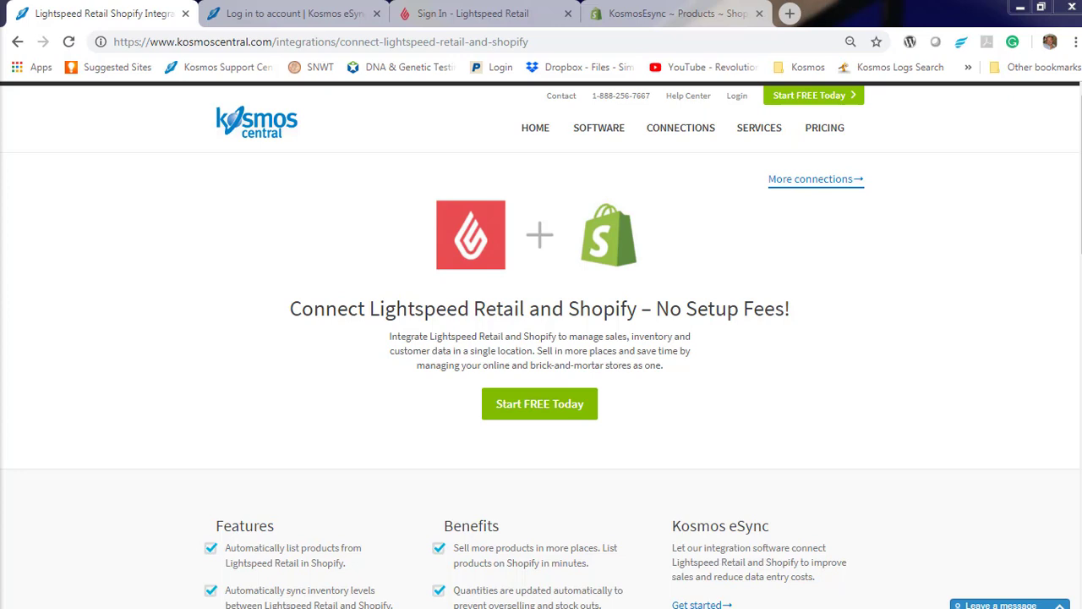
# Log in to Kosmos eSync with the saved email and password, reaching the empty Actions dashboard.
pyautogui.click(315, 17)
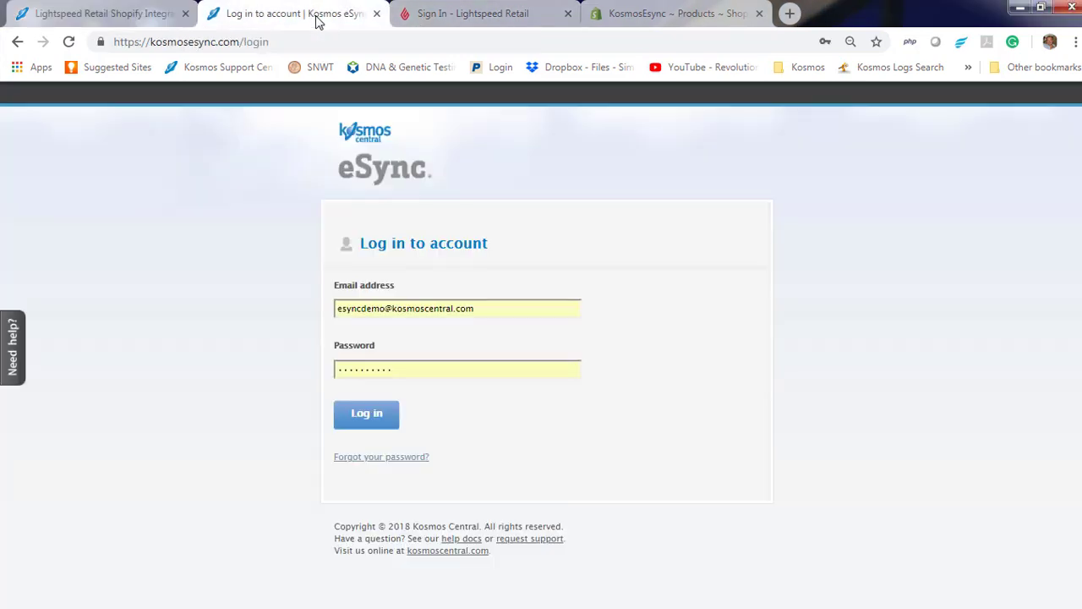
pyautogui.click(339, 406)
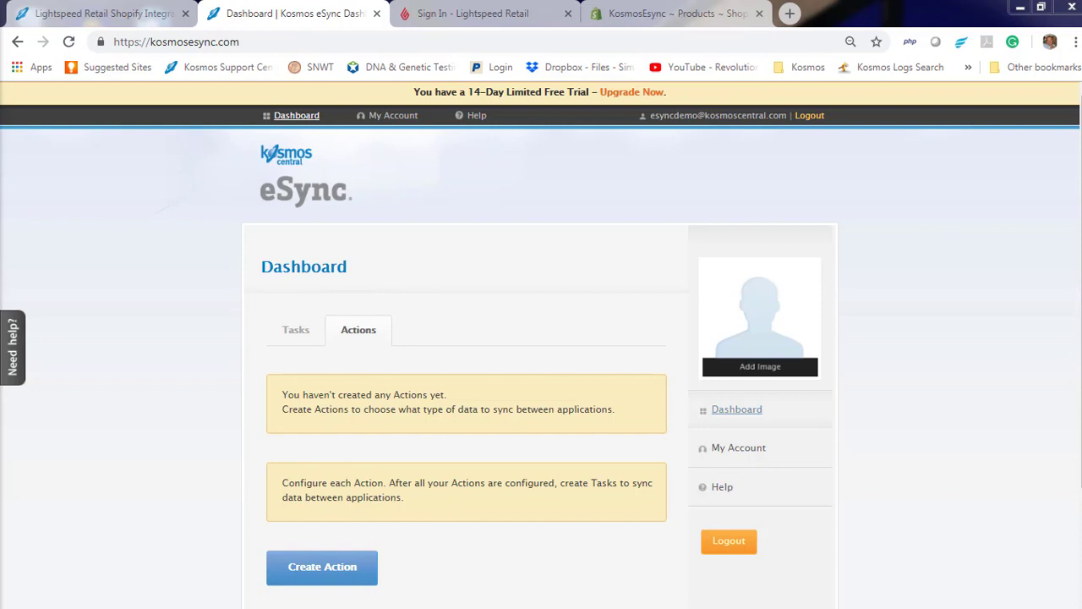
# Start a new action and connect the Shopify store as account 'Kosmos Esync Shopify'.
pyautogui.click(324, 573)
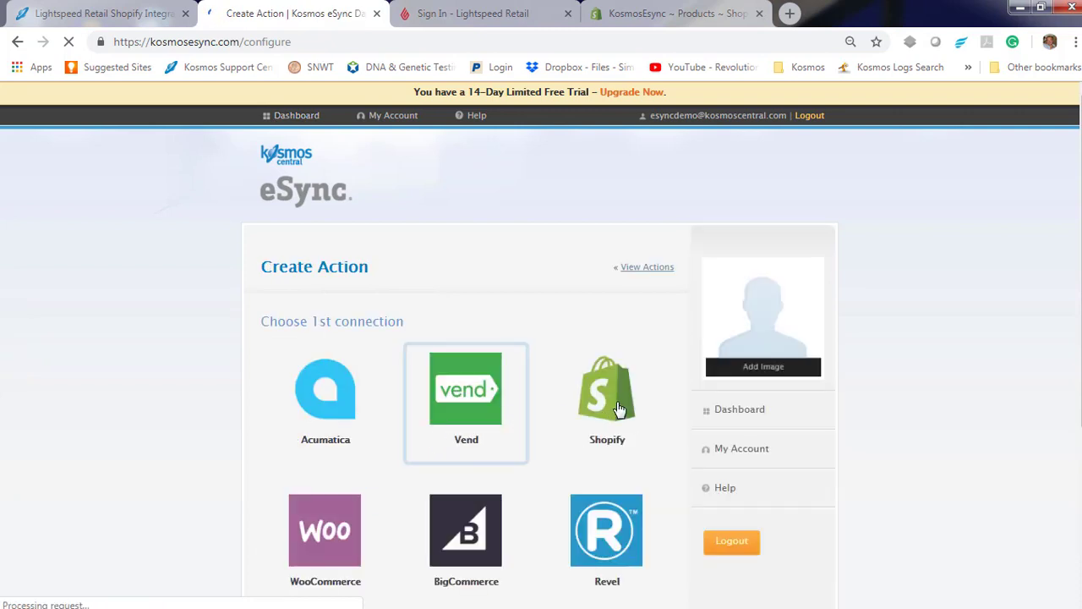
pyautogui.click(607, 405)
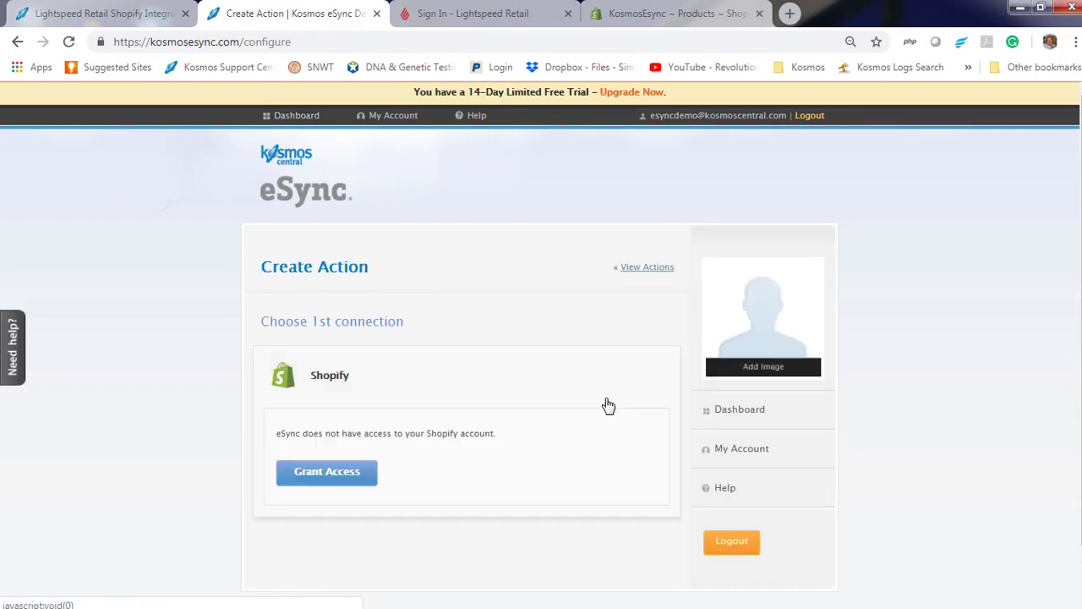
pyautogui.click(330, 474)
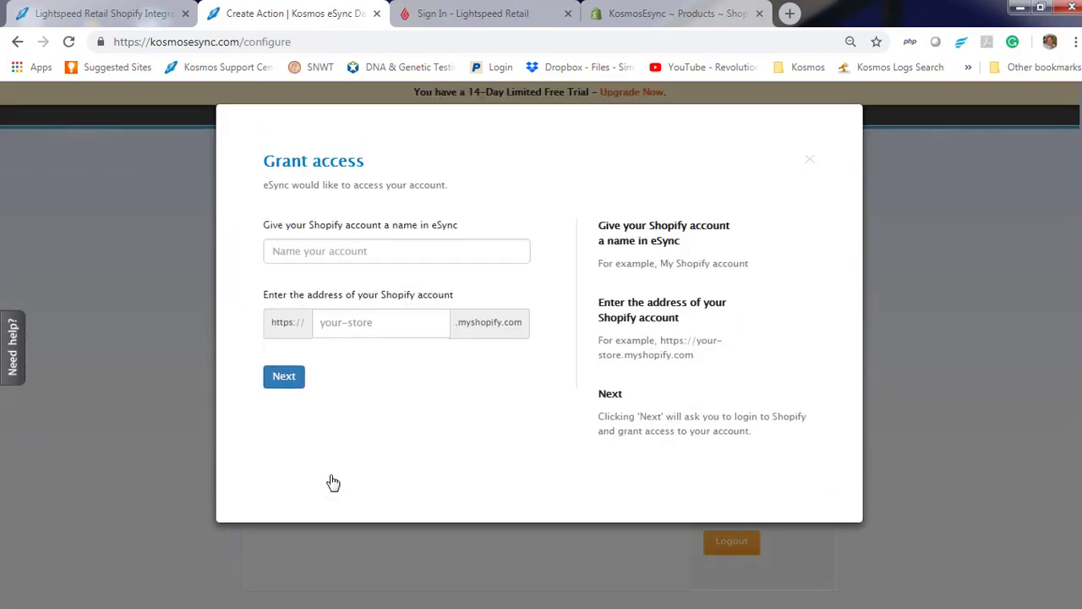
pyautogui.click(346, 251)
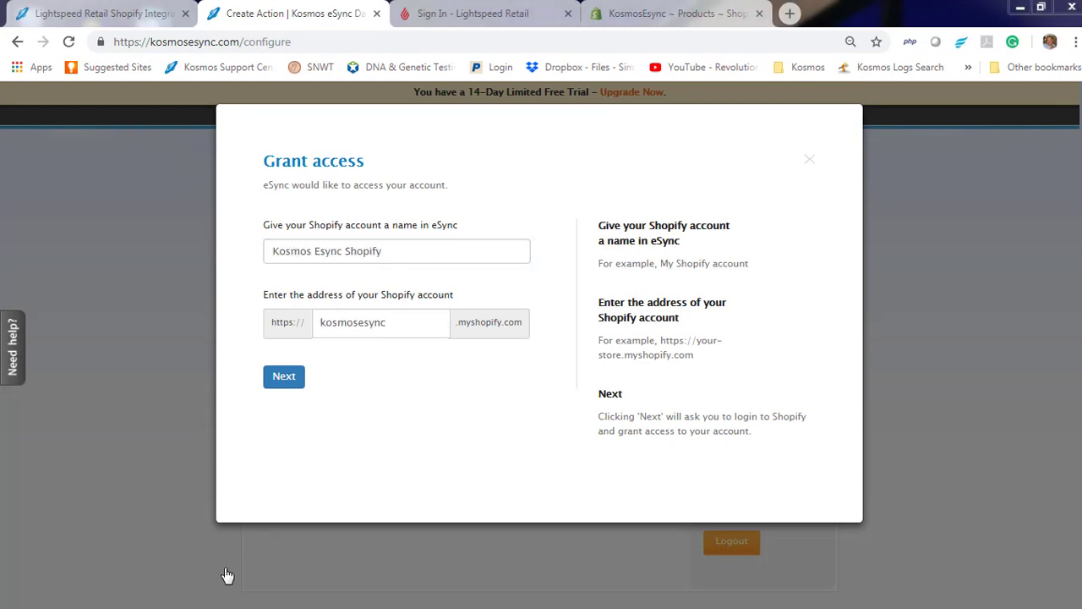
pyautogui.click(285, 383)
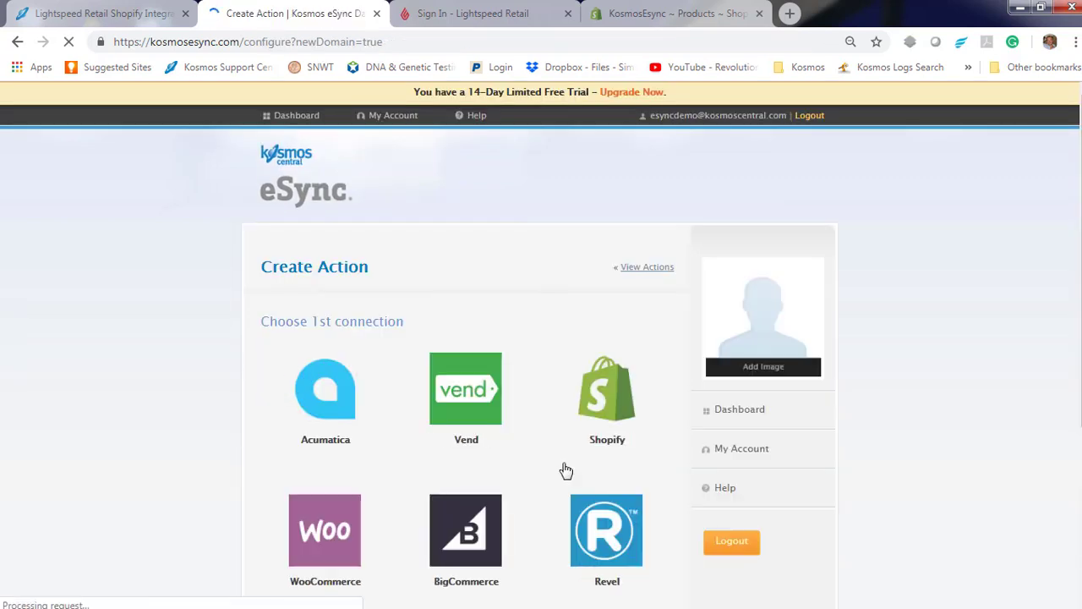
# Use the Kosmos Esync Shopify account as first connection and choose Lightspeed as the second.
pyautogui.click(609, 414)
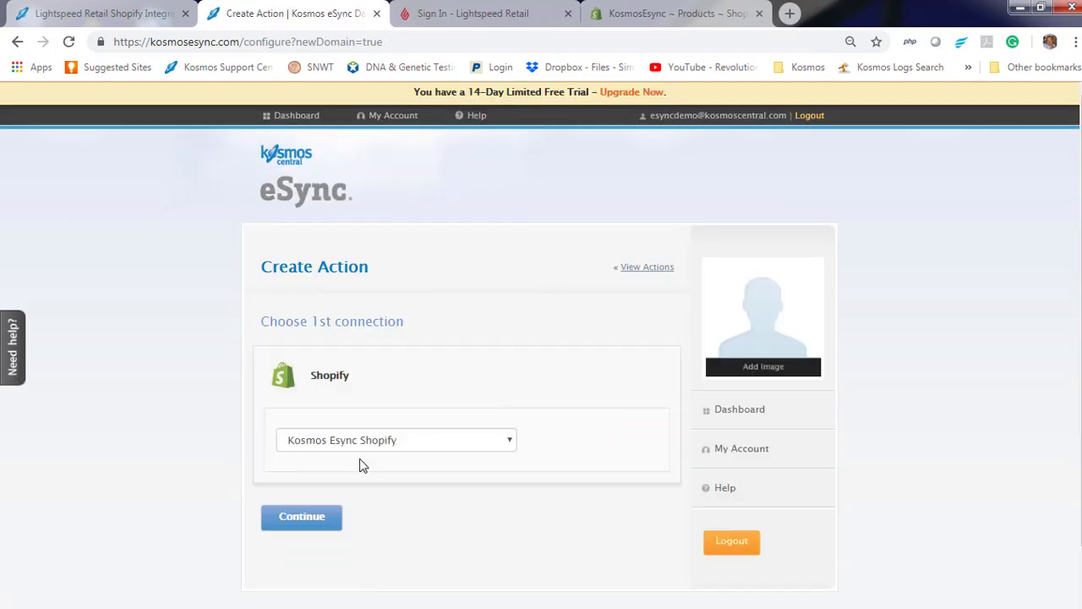
pyautogui.click(299, 517)
pyautogui.scroll(-3, 225, 507)
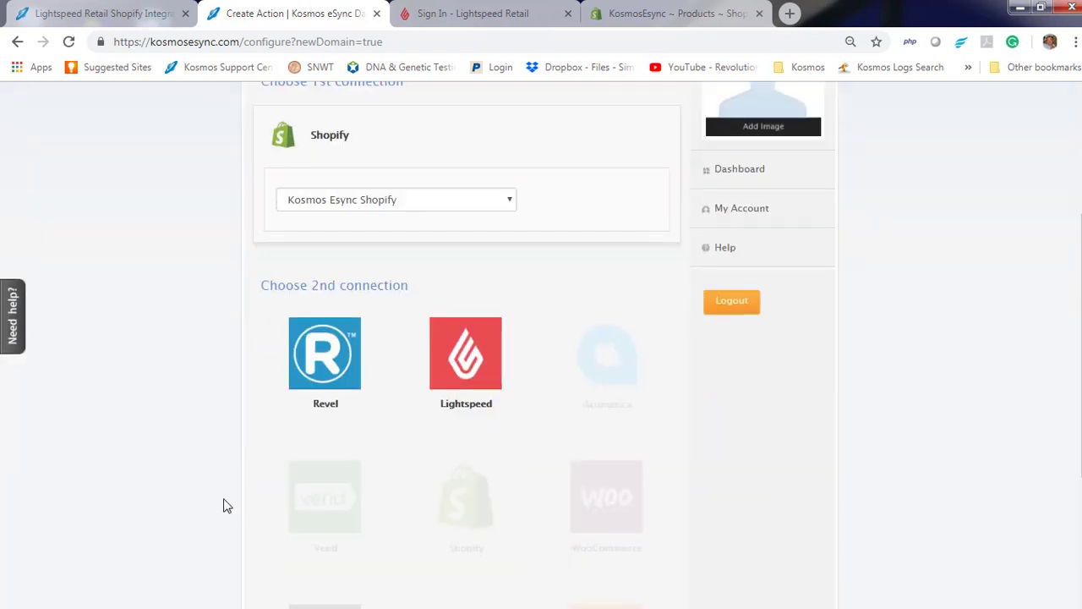
pyautogui.click(469, 370)
# Grant eSync access to Lightspeed under the account name 'LS POS'.
pyautogui.click(344, 441)
pyautogui.click(310, 267)
pyautogui.write('LS POS')
pyautogui.click(285, 318)
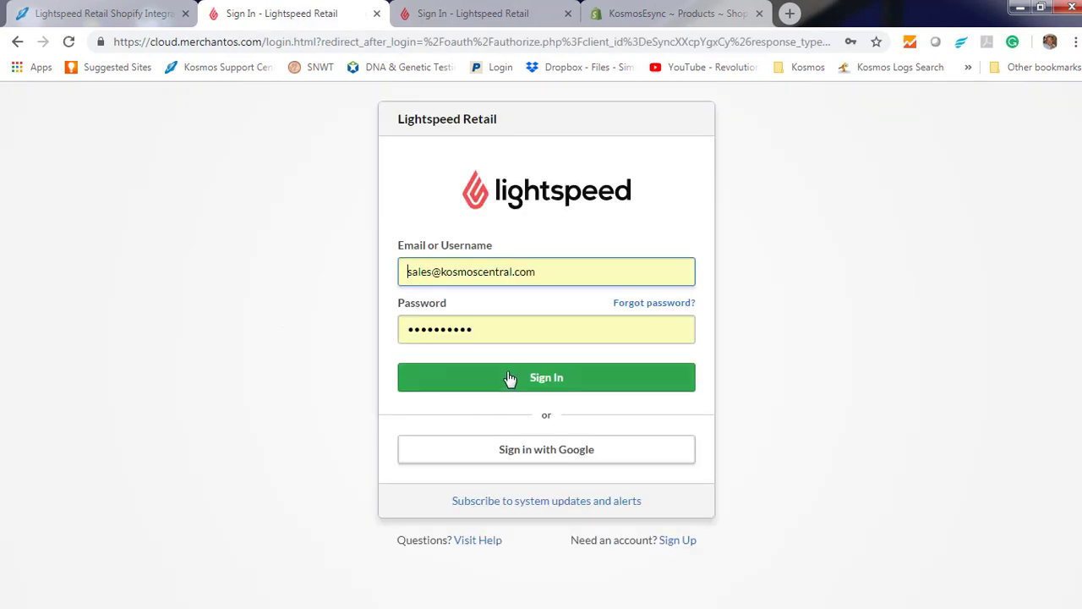
# Sign in to Lightspeed Retail with the autofilled credentials to authorise eSync.
pyautogui.click(507, 379)
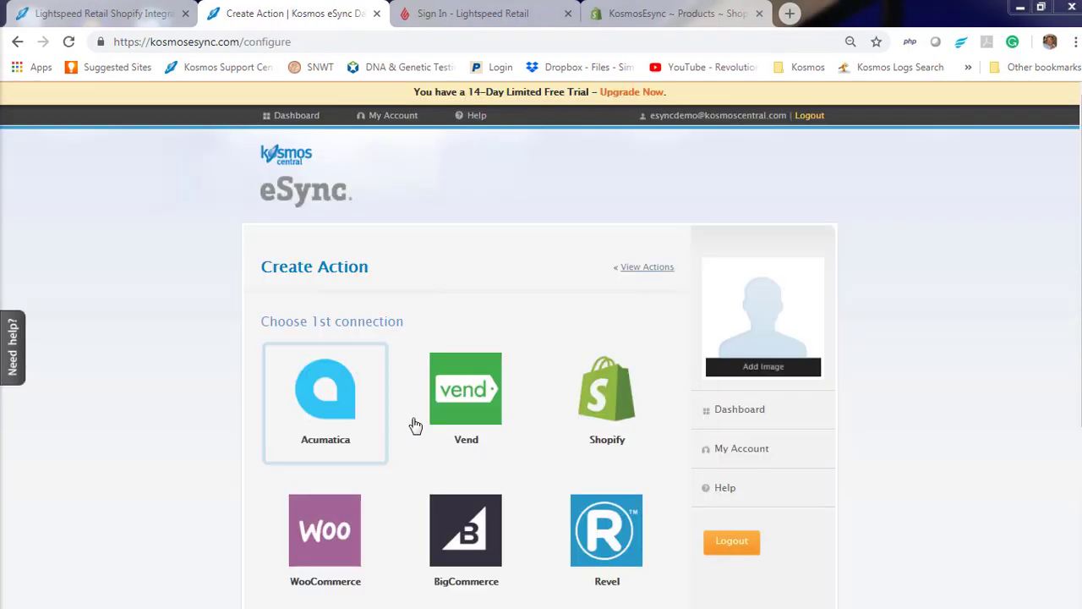
# Save a Shopify–LS POS action using 'Lightspeed send standard items to Shopify'.
pyautogui.click(599, 391)
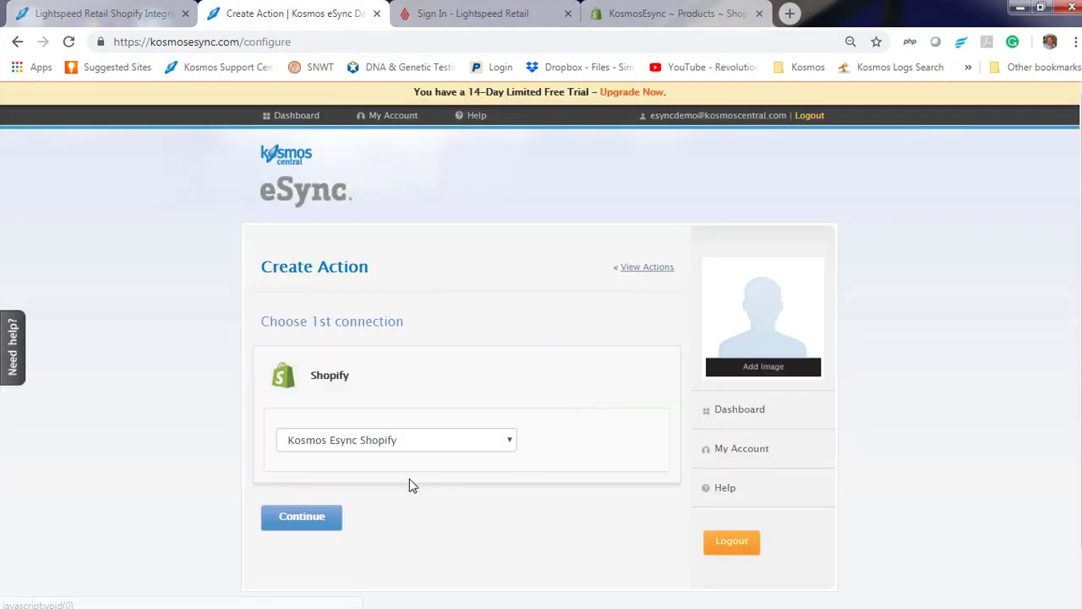
pyautogui.click(304, 516)
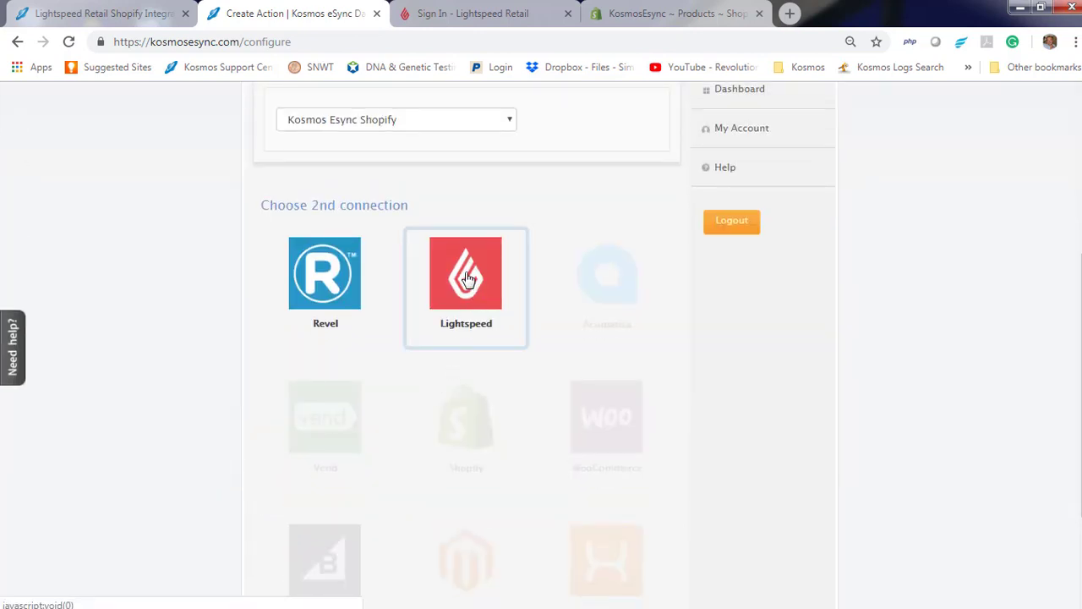
pyautogui.click(473, 287)
pyautogui.click(287, 478)
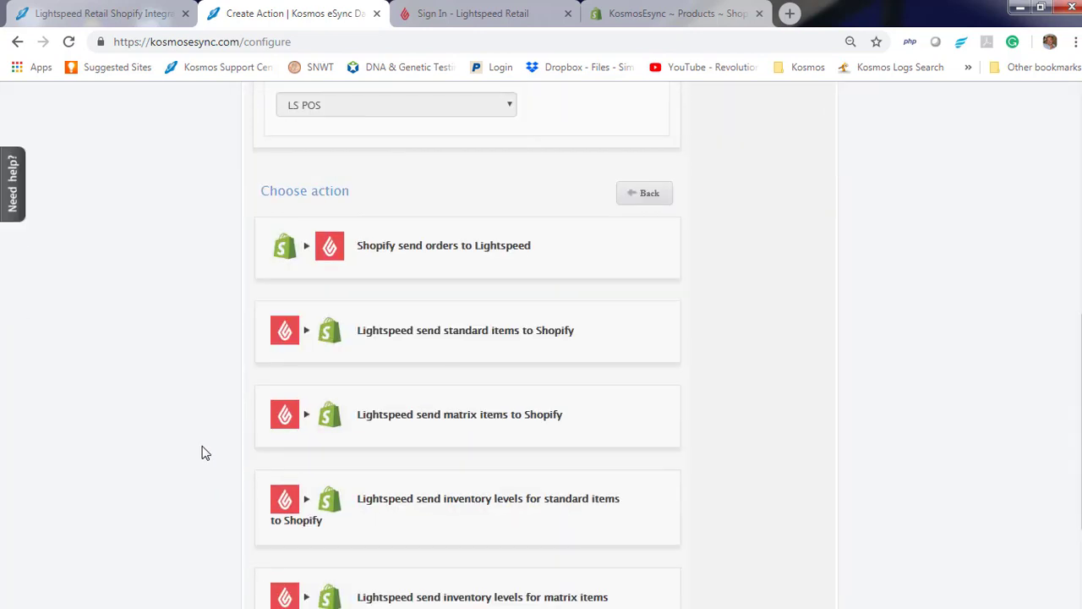
pyautogui.click(446, 312)
pyautogui.click(312, 491)
pyautogui.click(310, 476)
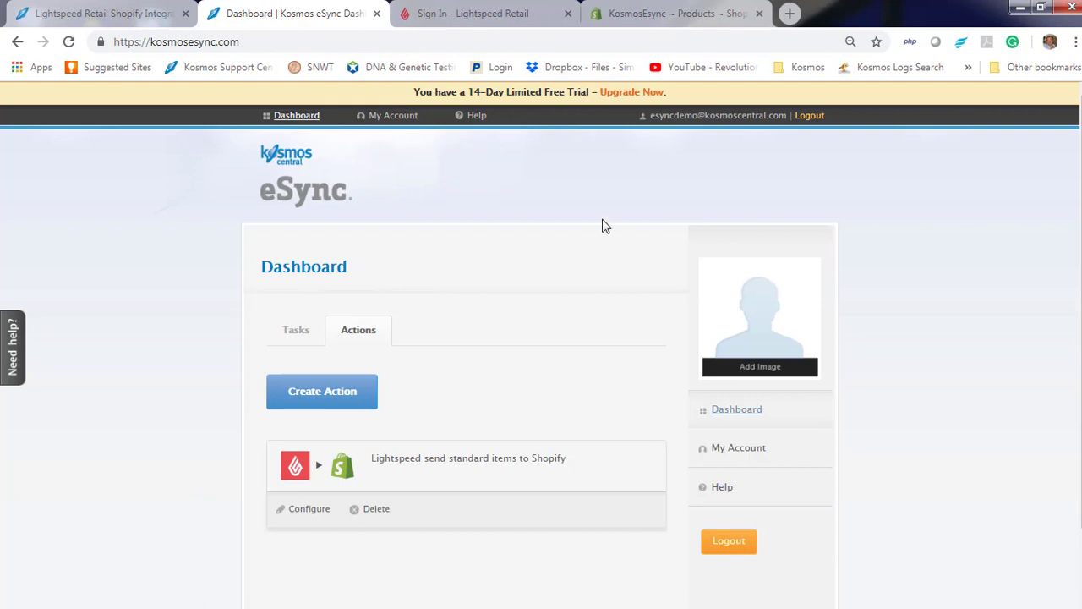
# Open the standard-items action's configuration, skip the tour, and set the update date to October 30.
pyautogui.click(309, 516)
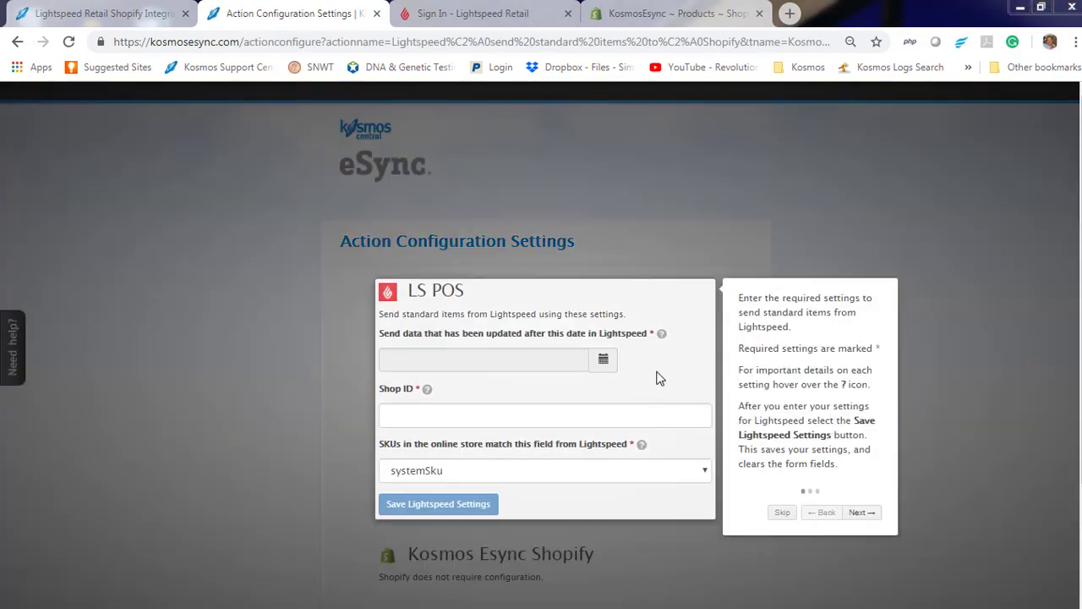
pyautogui.moveTo(662, 344)
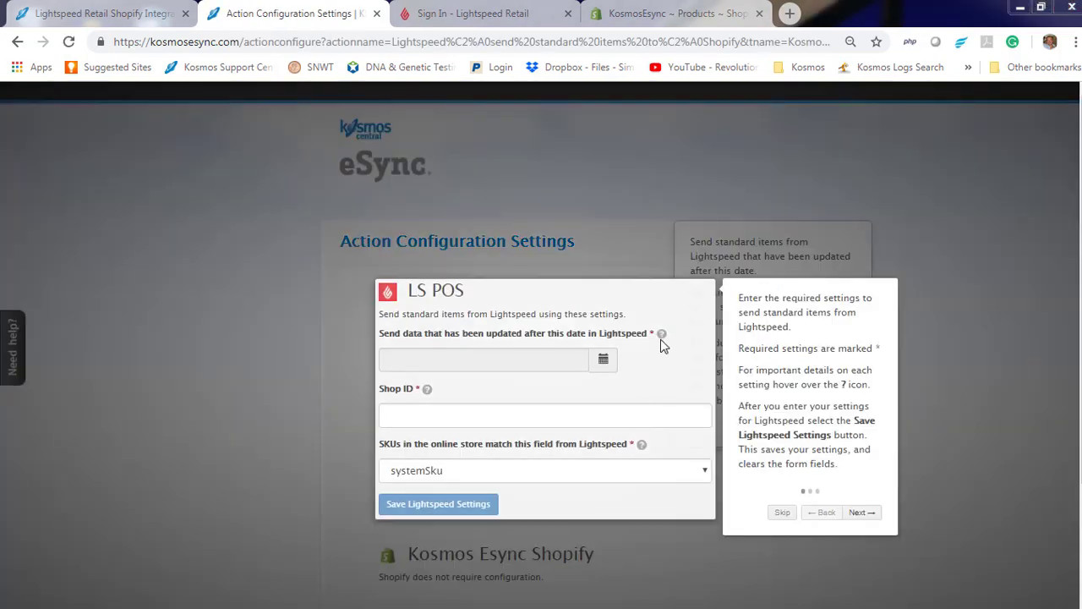
pyautogui.click(783, 515)
pyautogui.click(604, 361)
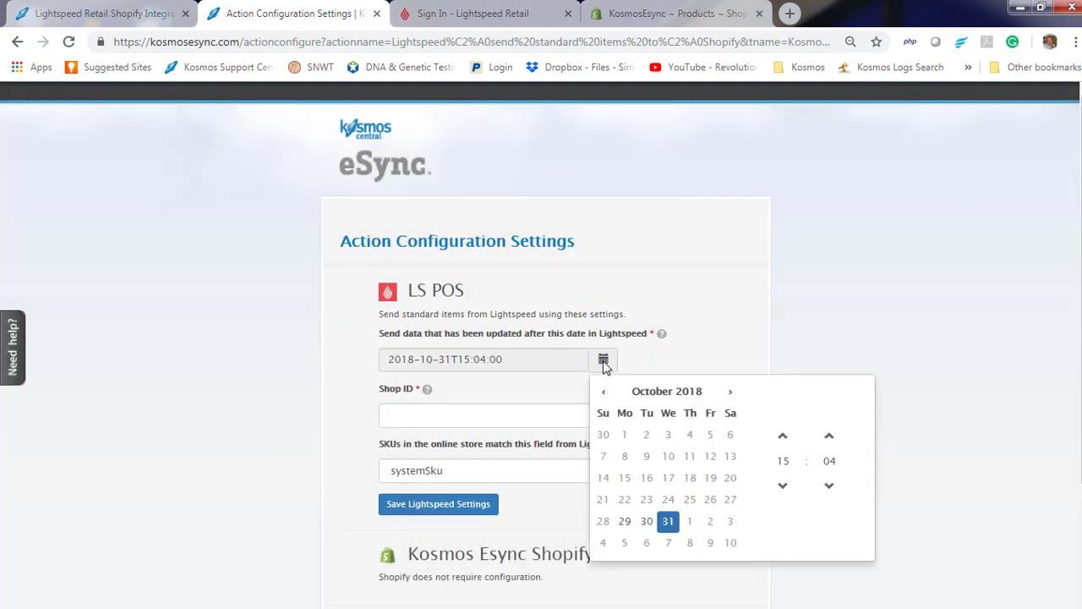
pyautogui.click(647, 521)
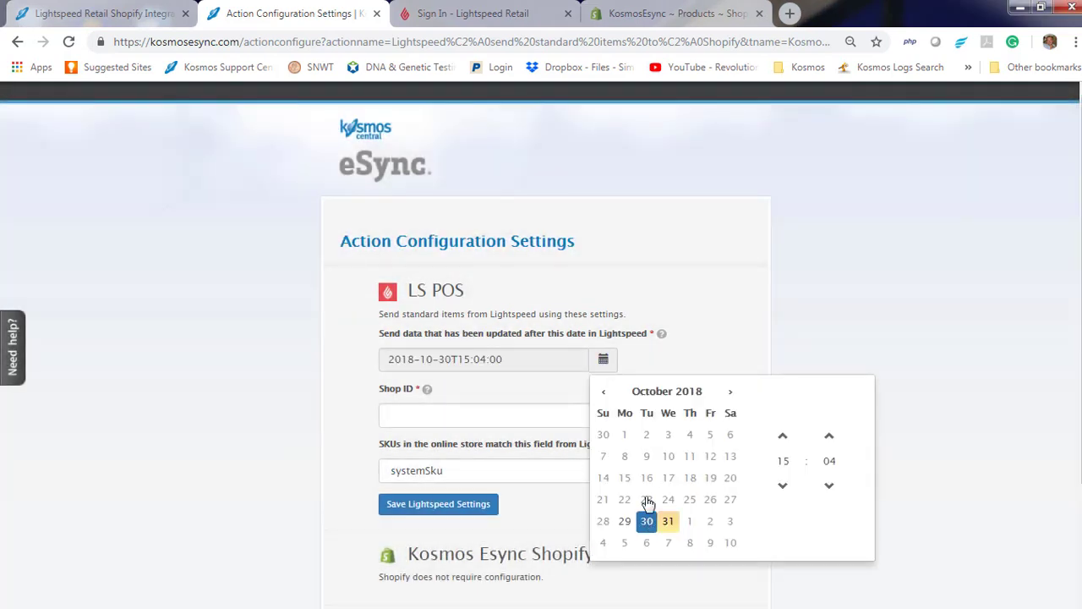
pyautogui.click(687, 337)
# Enter Shop ID 1, keep systemSku for SKU matching, and save the Lightspeed settings.
pyautogui.click(444, 413)
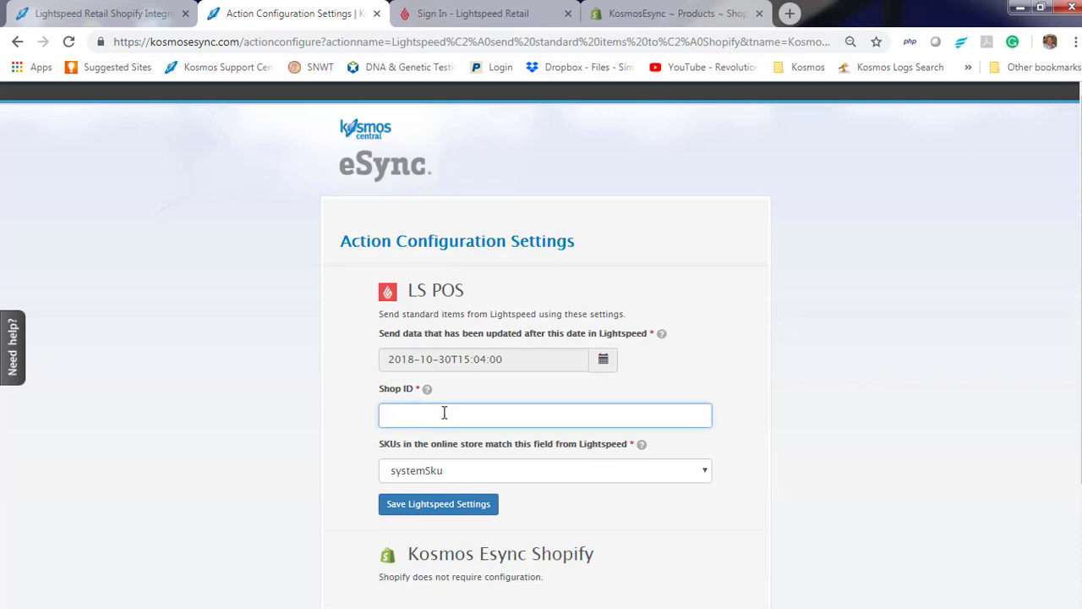
pyautogui.click(353, 397)
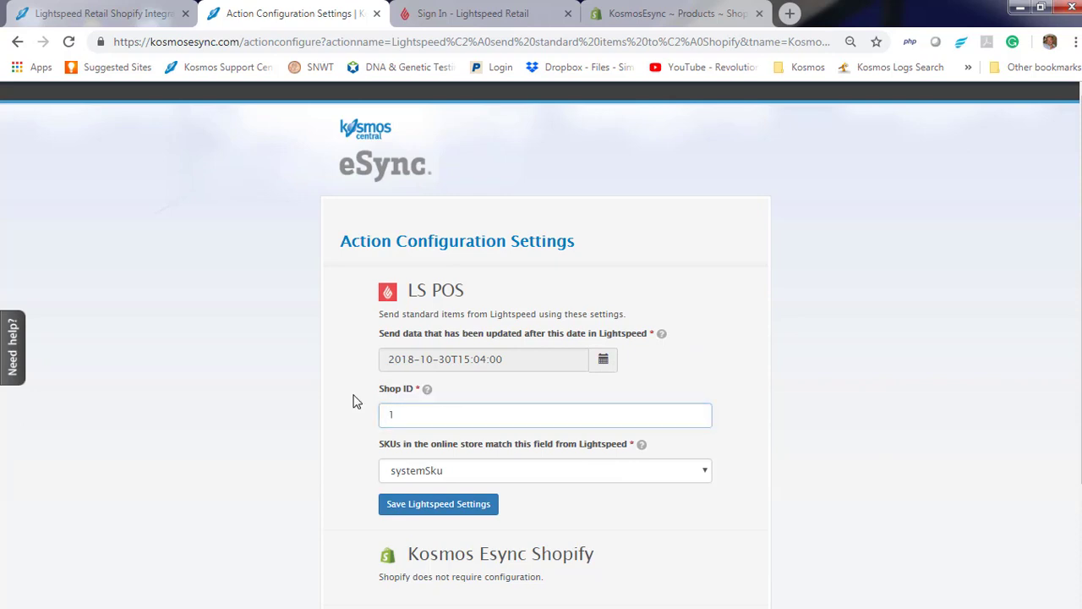
pyautogui.click(469, 479)
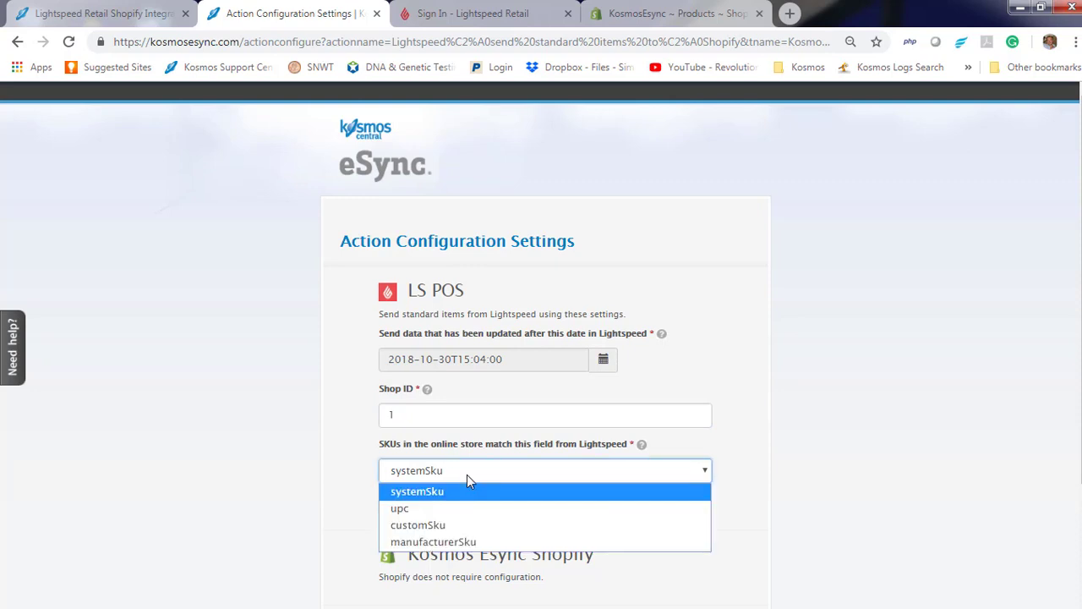
pyautogui.click(467, 474)
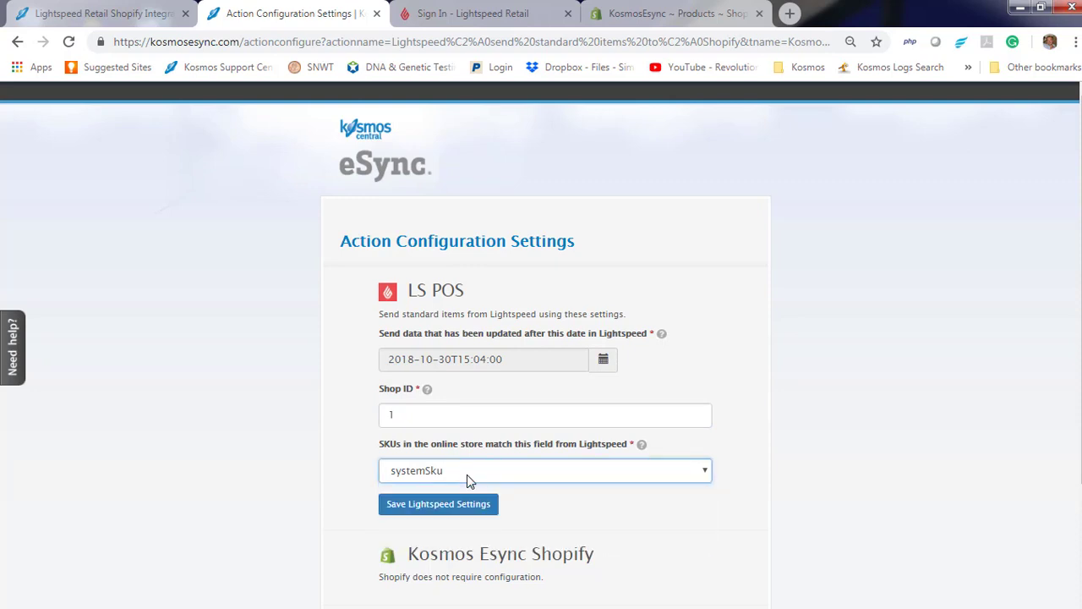
pyautogui.click(449, 507)
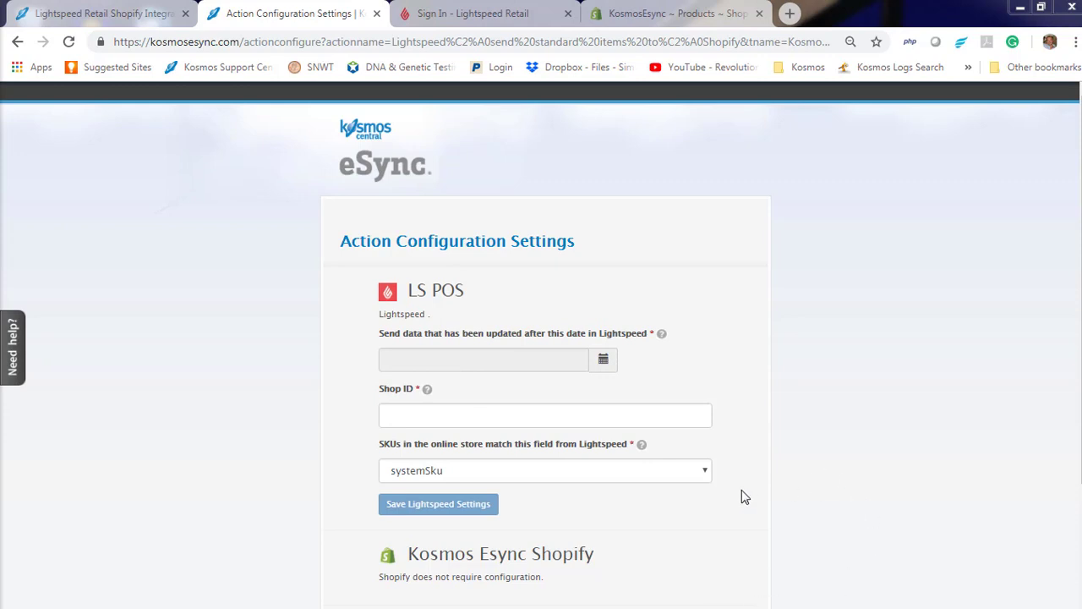
pyautogui.scroll(-2, 738, 498)
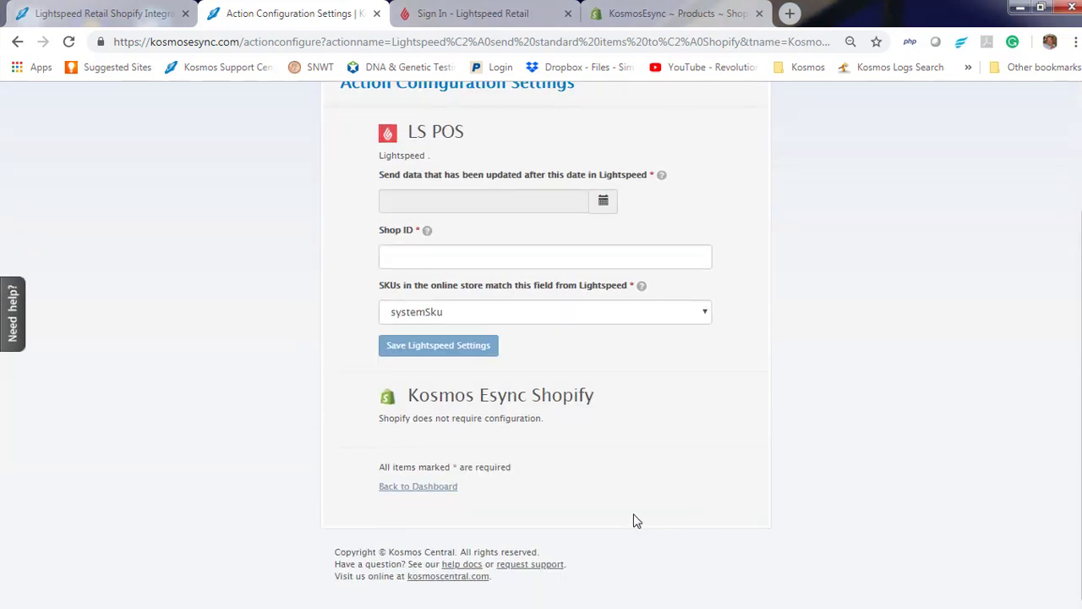
# Save a new task 'Create Standard Products' containing the standard-items action.
pyautogui.click(424, 494)
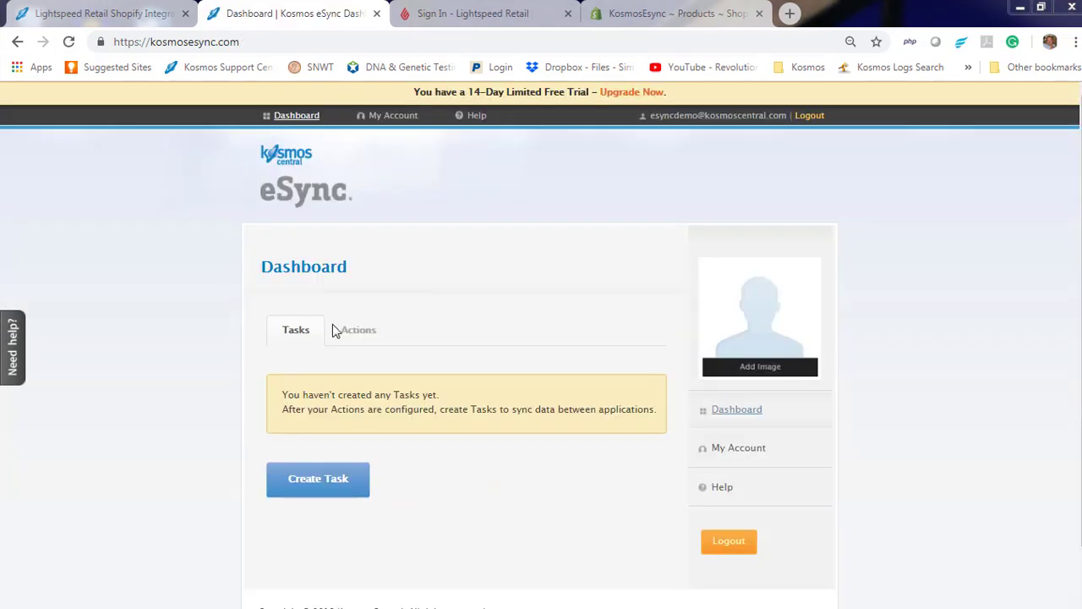
pyautogui.click(314, 487)
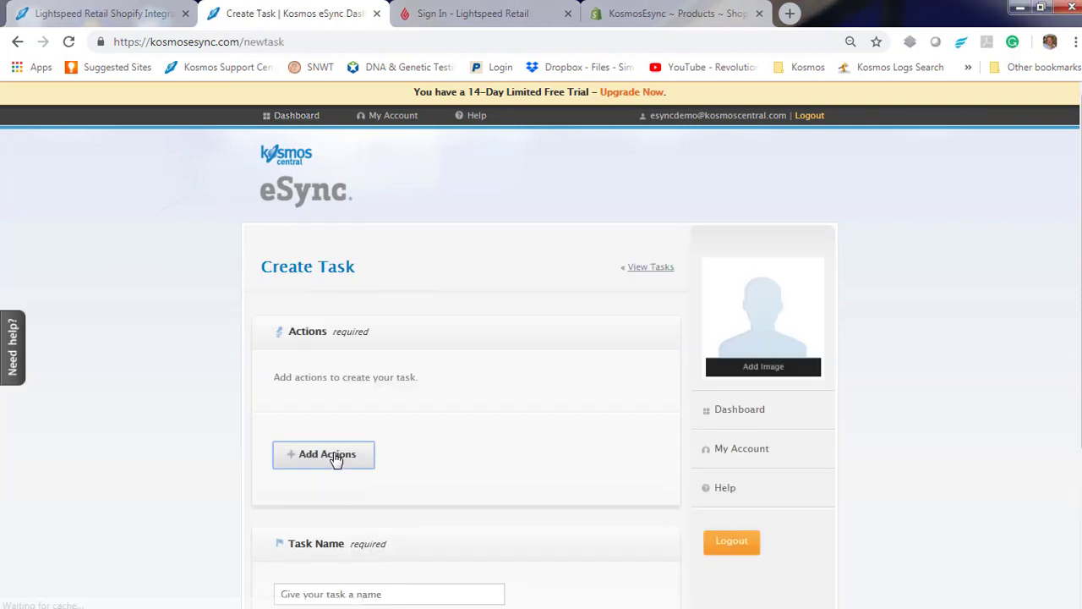
pyautogui.click(329, 457)
pyautogui.click(699, 243)
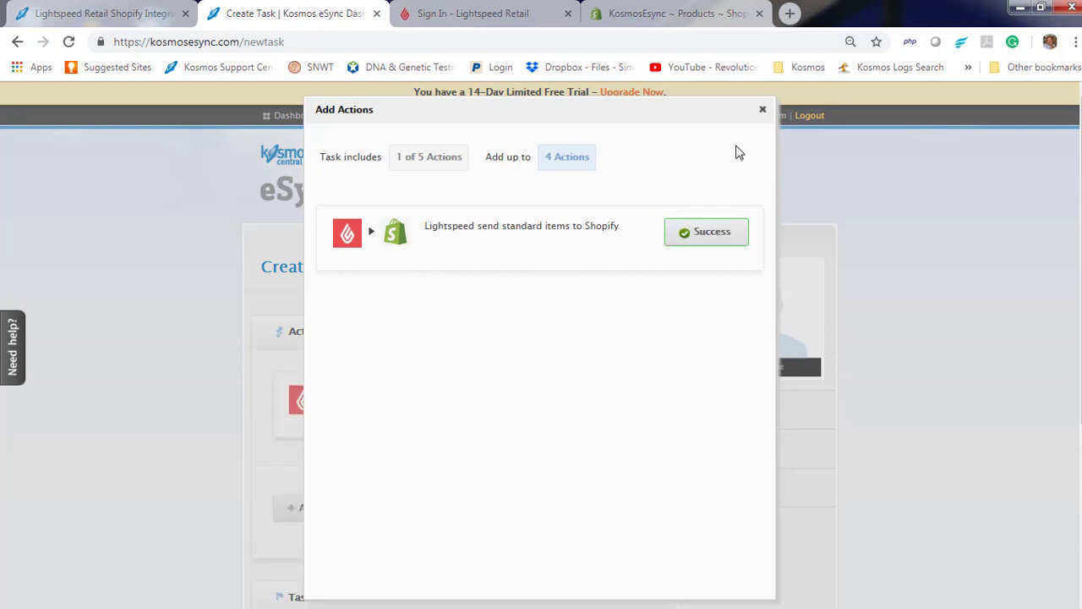
pyautogui.click(766, 112)
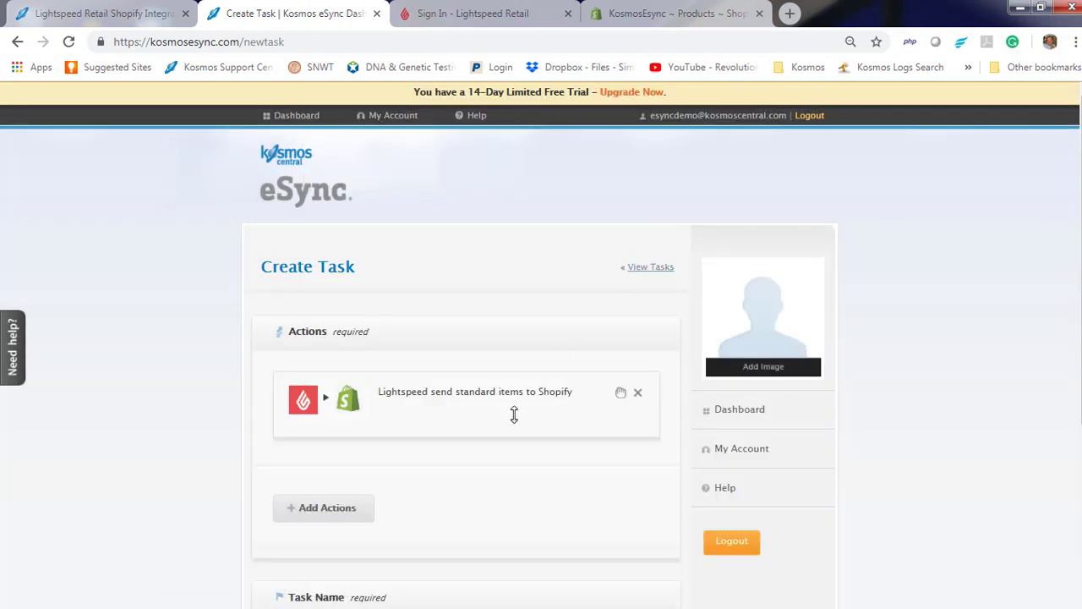
pyautogui.scroll(-3, 513, 414)
pyautogui.click(335, 407)
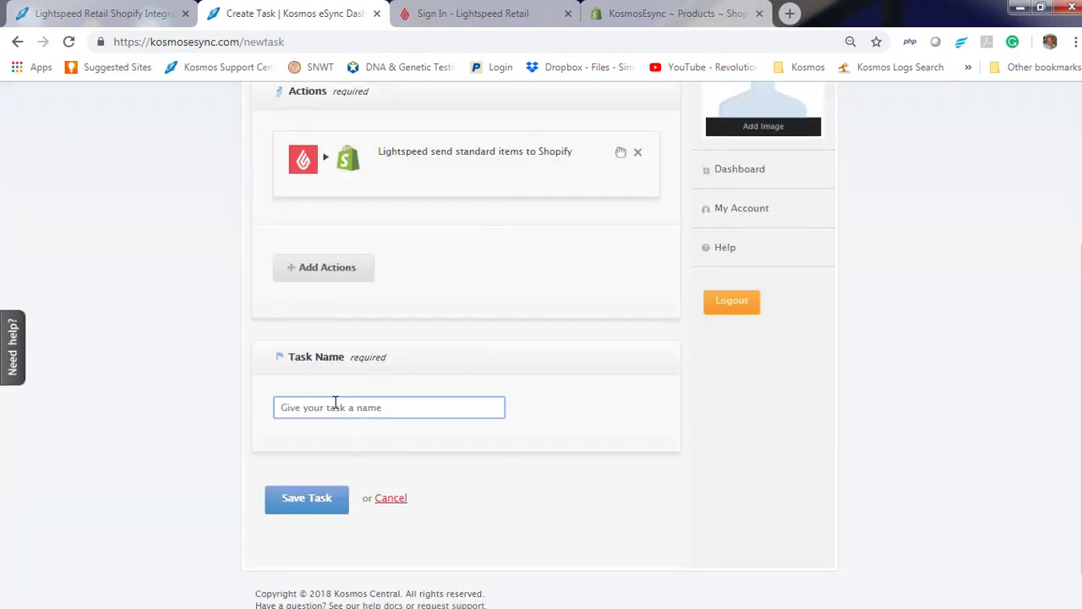
pyautogui.write('Create Standard Products')
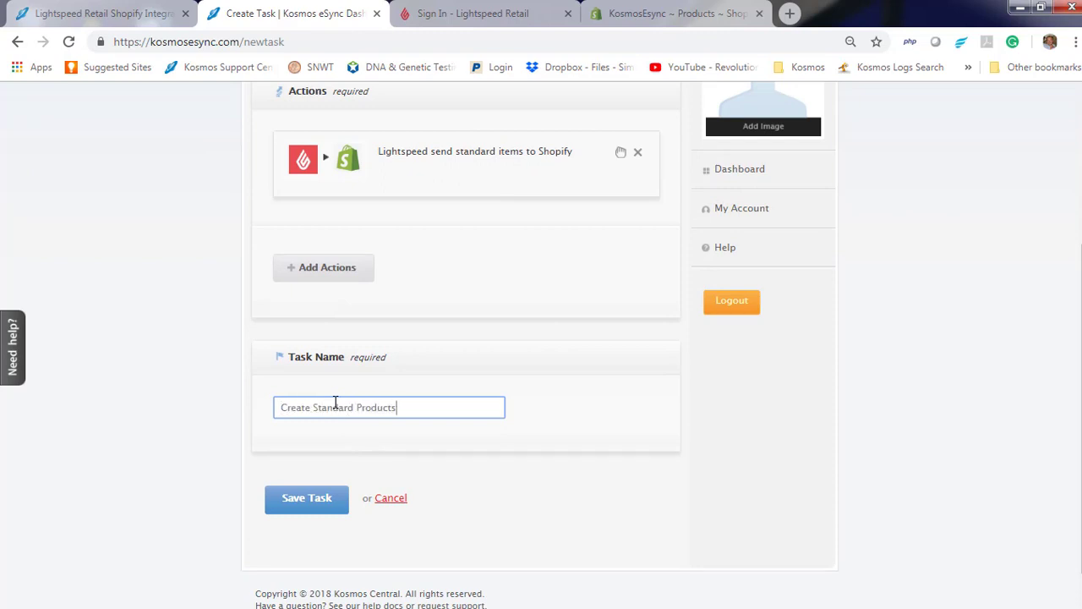
pyautogui.click(313, 500)
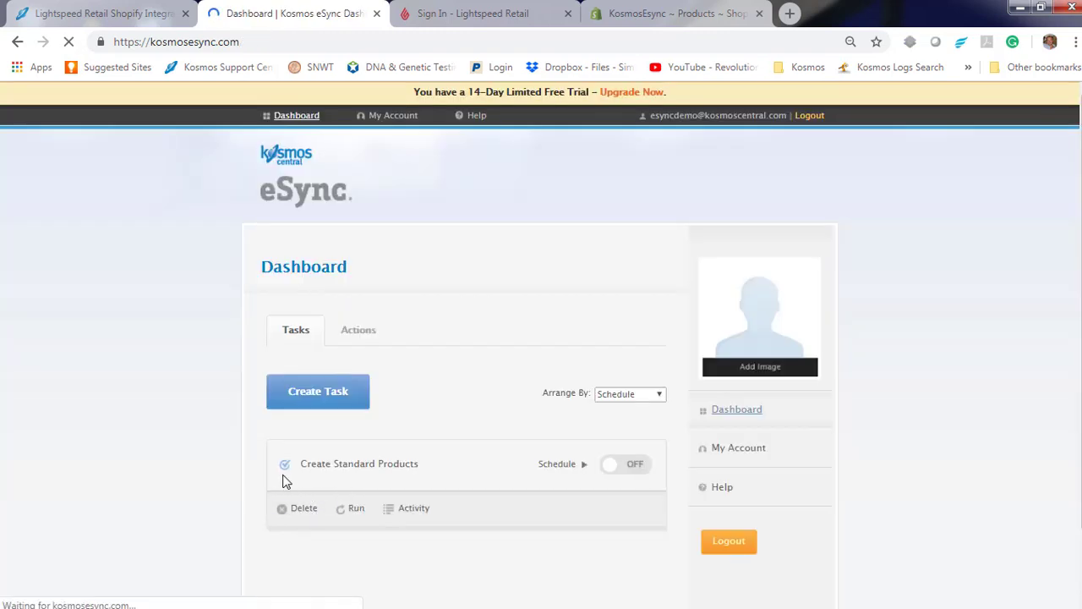
# Try enabling the task's schedule and dismiss the paid-plan upgrade notice.
pyautogui.scroll(-1, 271, 482)
pyautogui.click(633, 381)
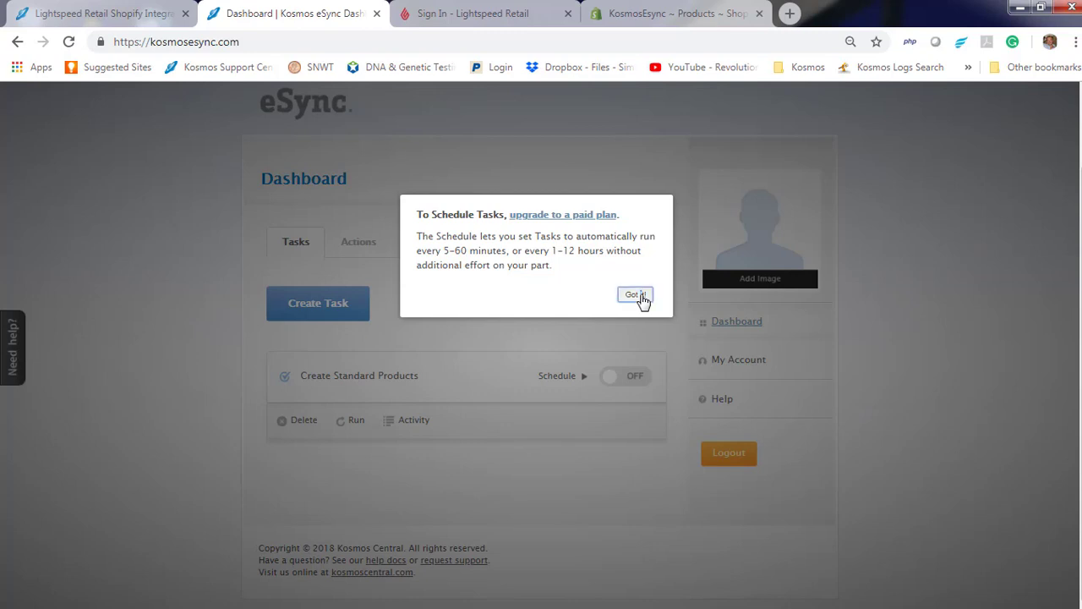
pyautogui.click(636, 296)
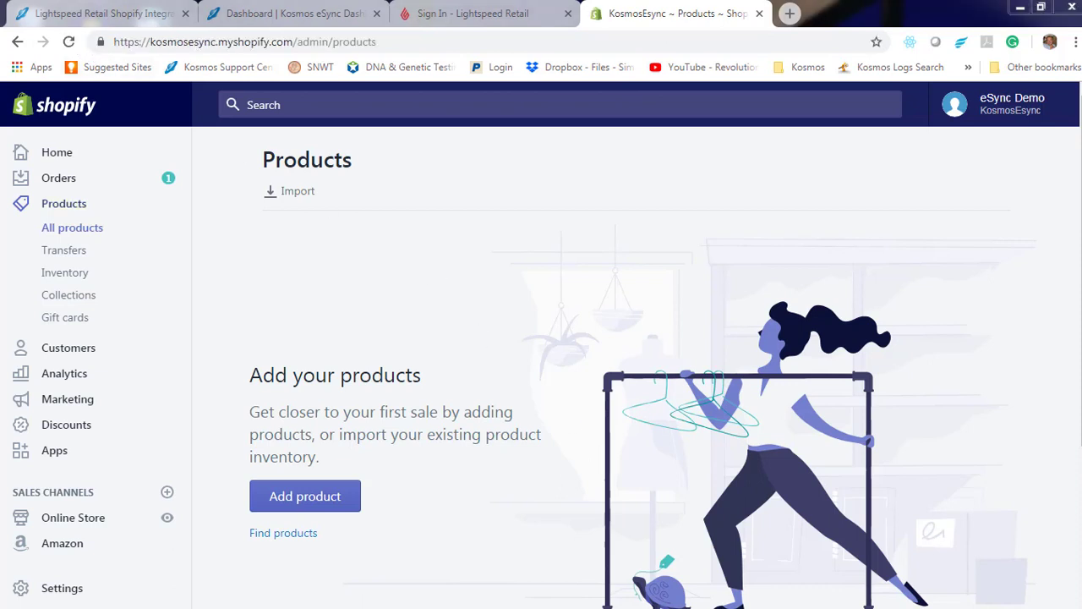
# Sign in to Lightspeed Retail and change the Adidas miCoach Smart Soccer Ball's Online price from 655.00 to 999.
pyautogui.click(513, 25)
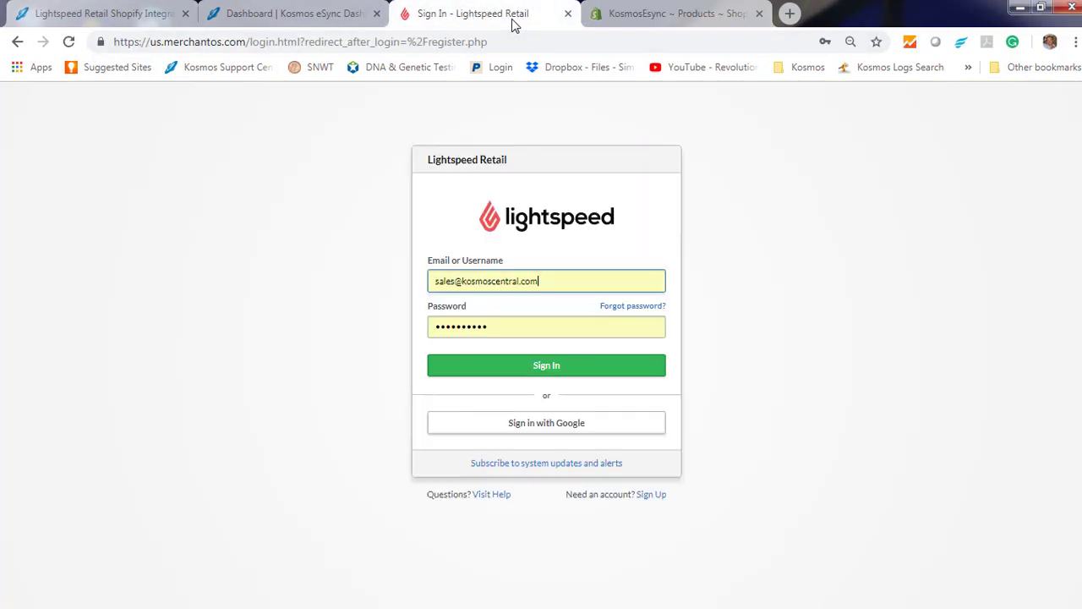
pyautogui.click(544, 372)
pyautogui.click(217, 442)
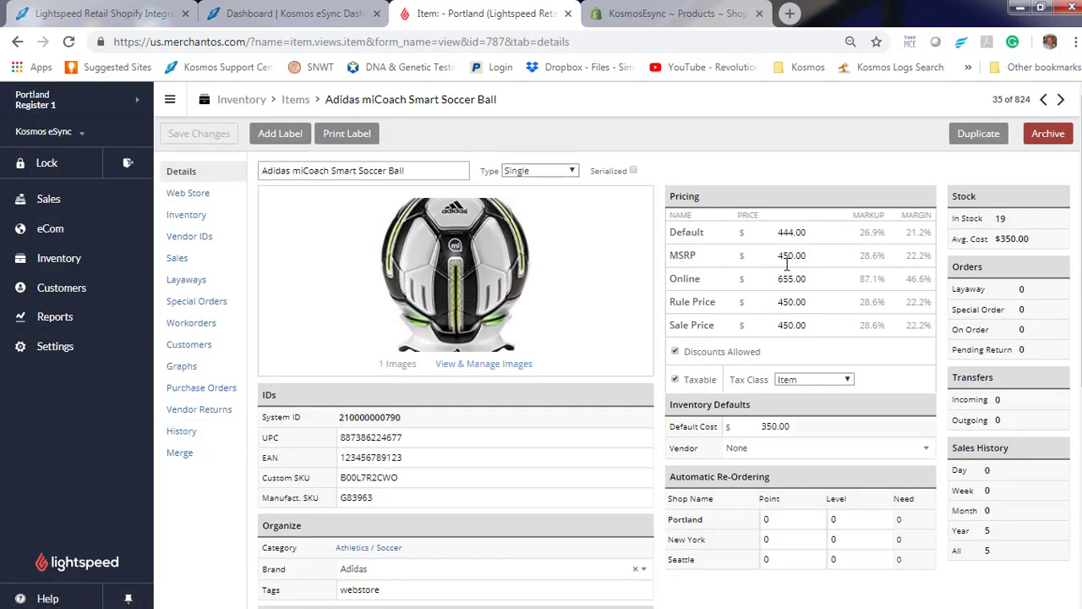
pyautogui.click(781, 278)
pyautogui.write('999')
pyautogui.click(212, 138)
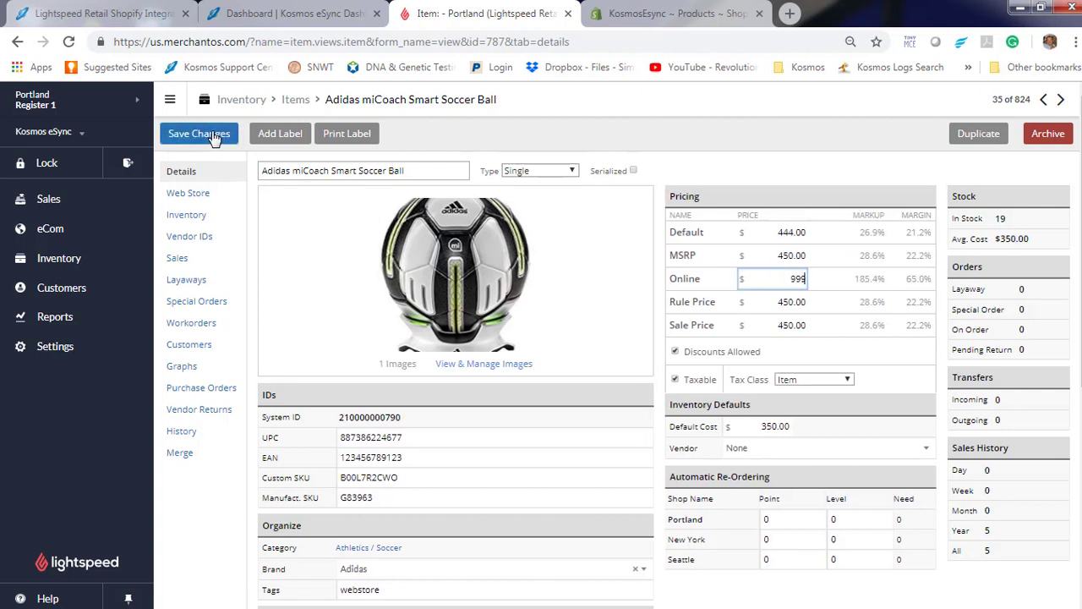
# Run the Create Standard Products task from the eSync dashboard, then view Shopify's Products page.
pyautogui.click(306, 18)
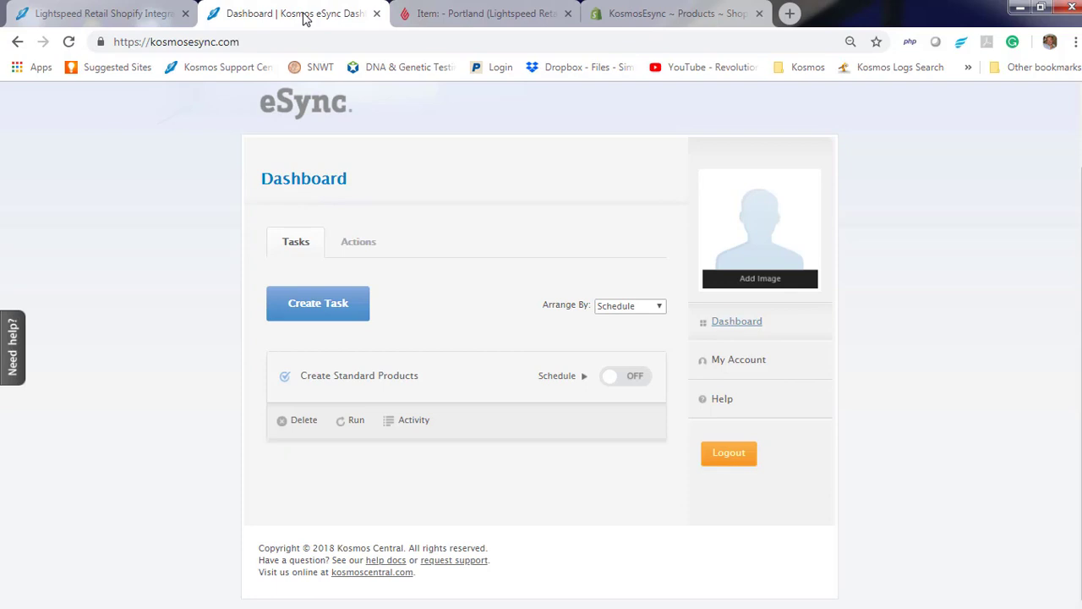
pyautogui.click(356, 423)
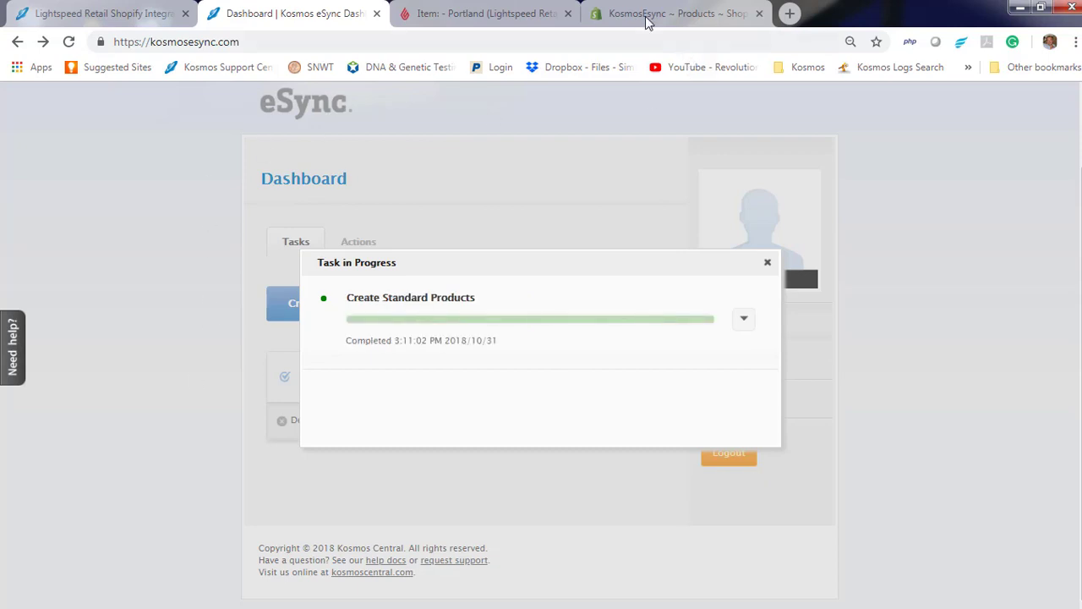
pyautogui.click(646, 15)
# Reload the Shopify products and confirm the soccer ball's $999.00 price and $450.00 compare-at price.
pyautogui.click(69, 41)
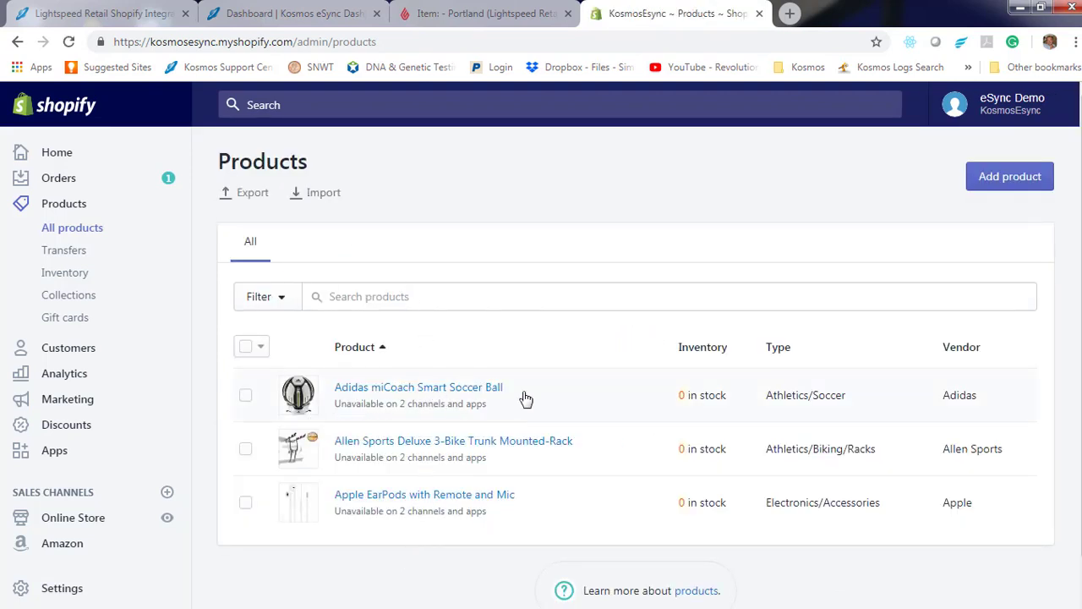
pyautogui.click(398, 388)
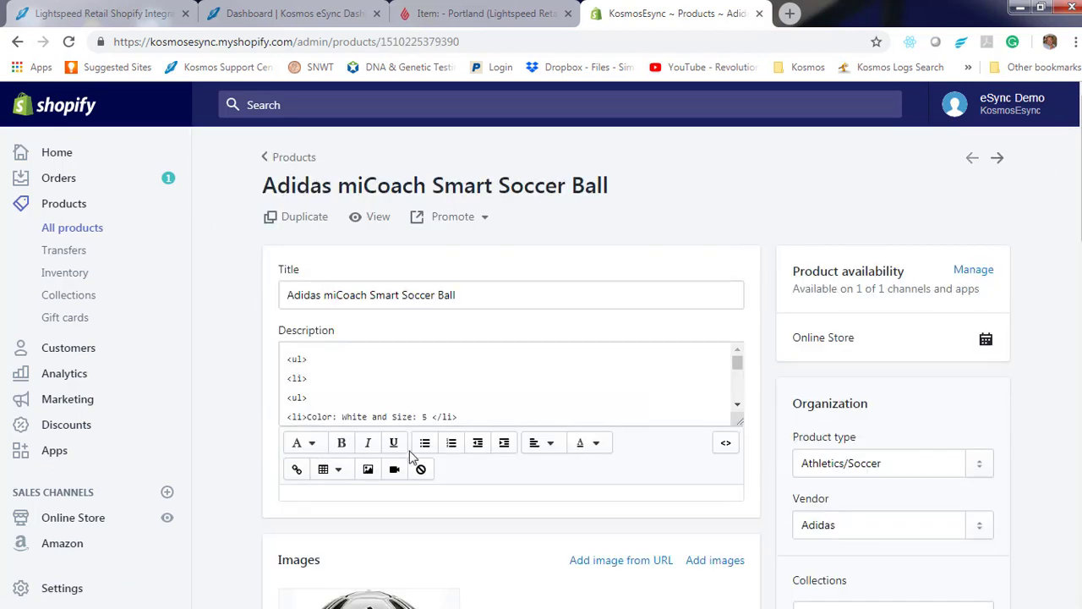
pyautogui.scroll(-1, 387, 493)
pyautogui.scroll(-6, 387, 493)
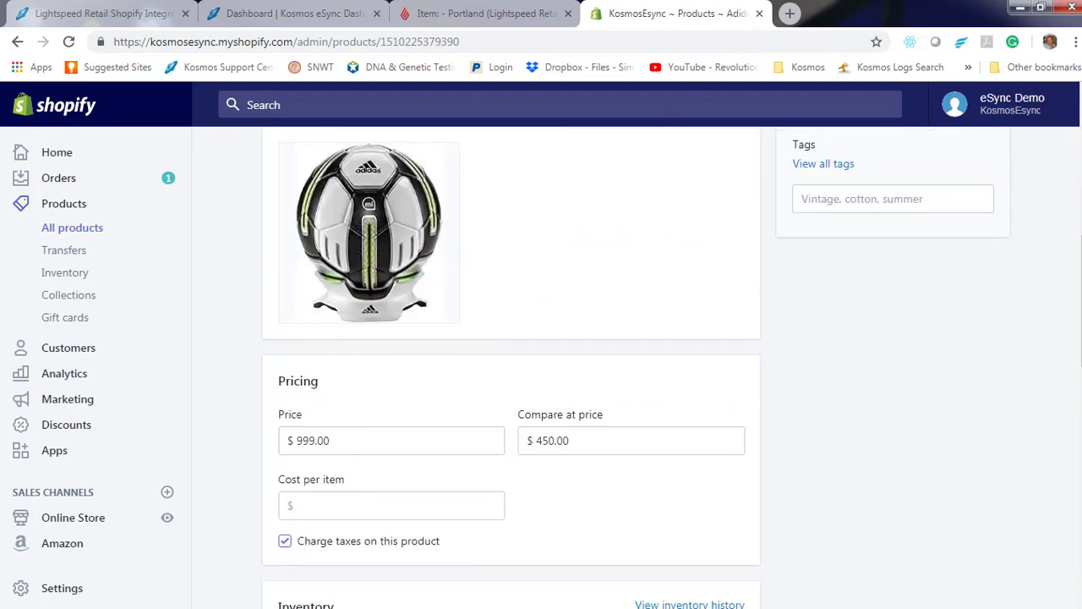
pyautogui.click(17, 42)
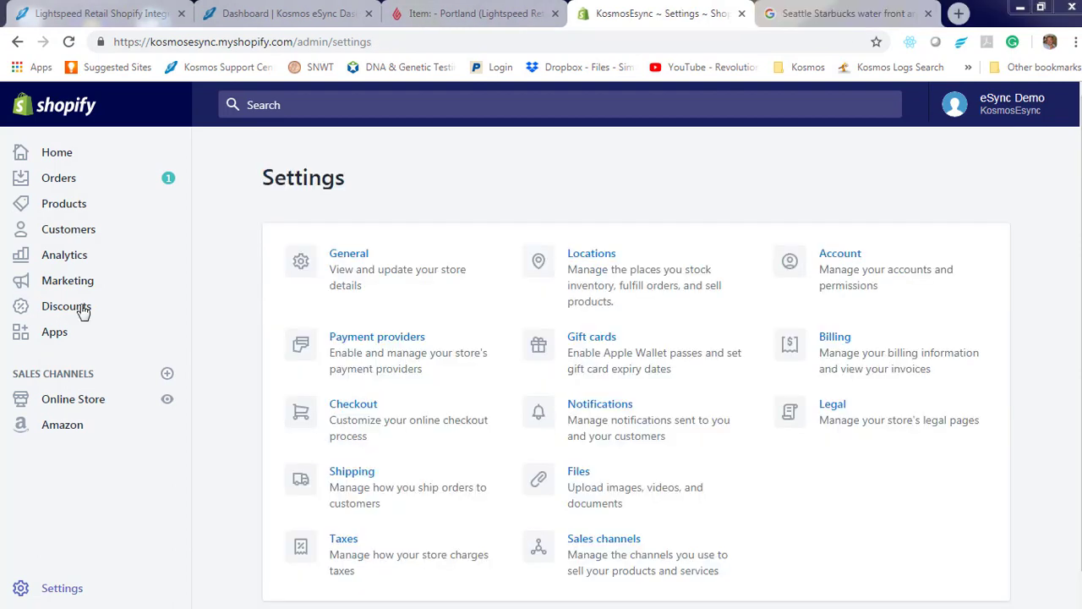
# Review Shopify's Portland Warhouse and Seattle Store locations, then return to the eSync dashboard.
pyautogui.click(592, 261)
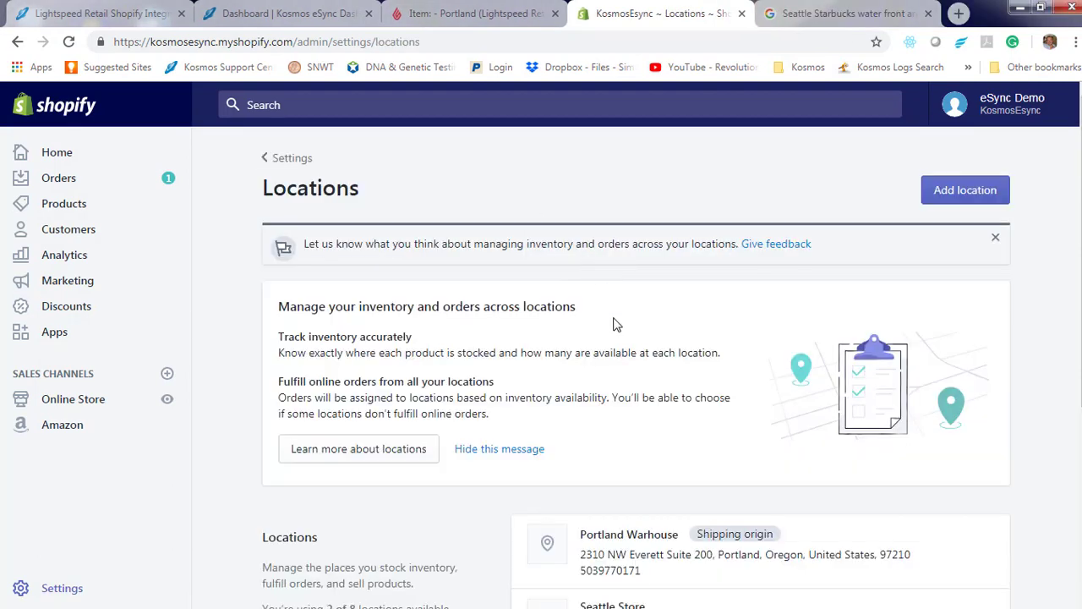
pyautogui.scroll(-3, 530, 423)
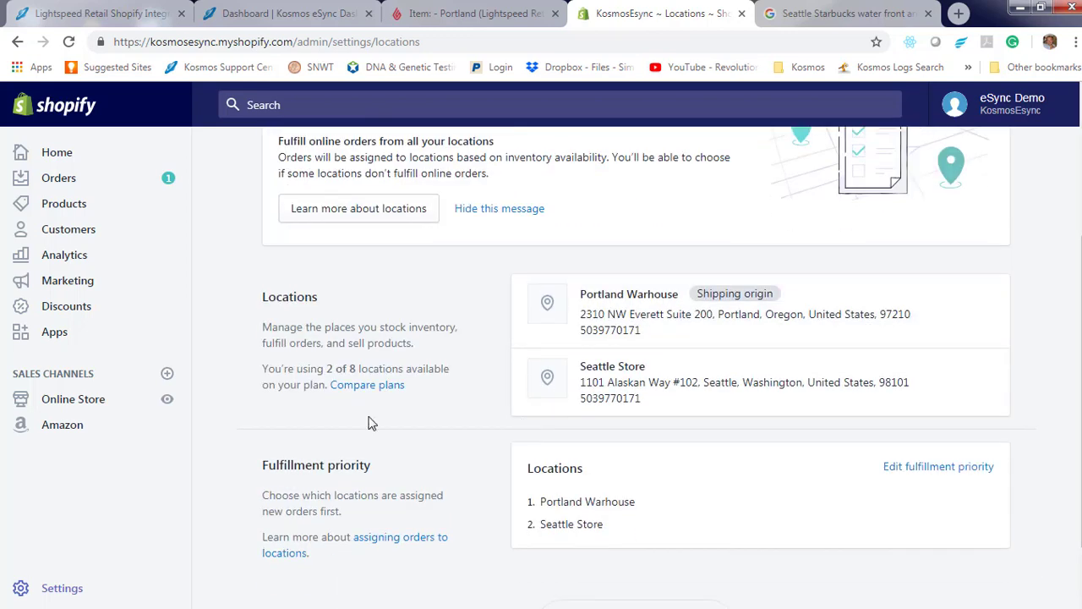
pyautogui.hotkey('ctrl', '2')
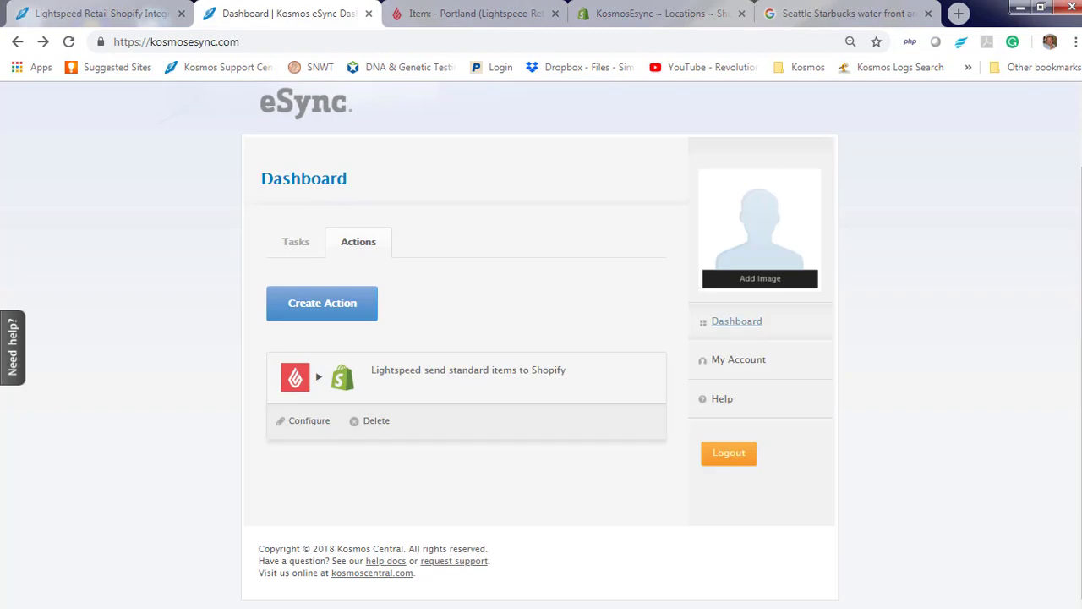
# Start a new eSync action connecting the Shopify store with Lightspeed.
pyautogui.click(307, 308)
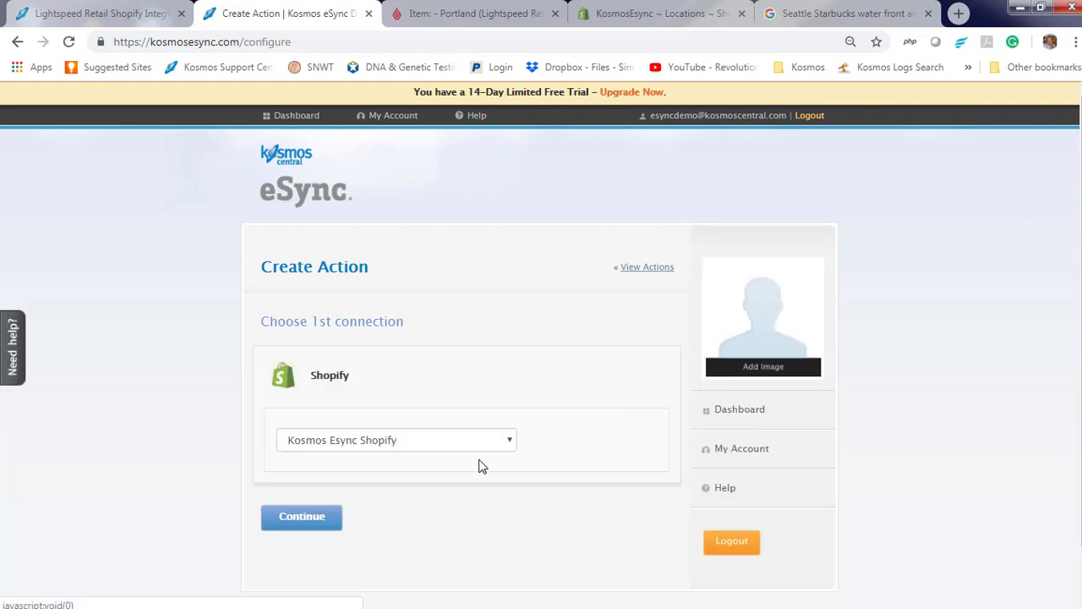
pyautogui.click(301, 515)
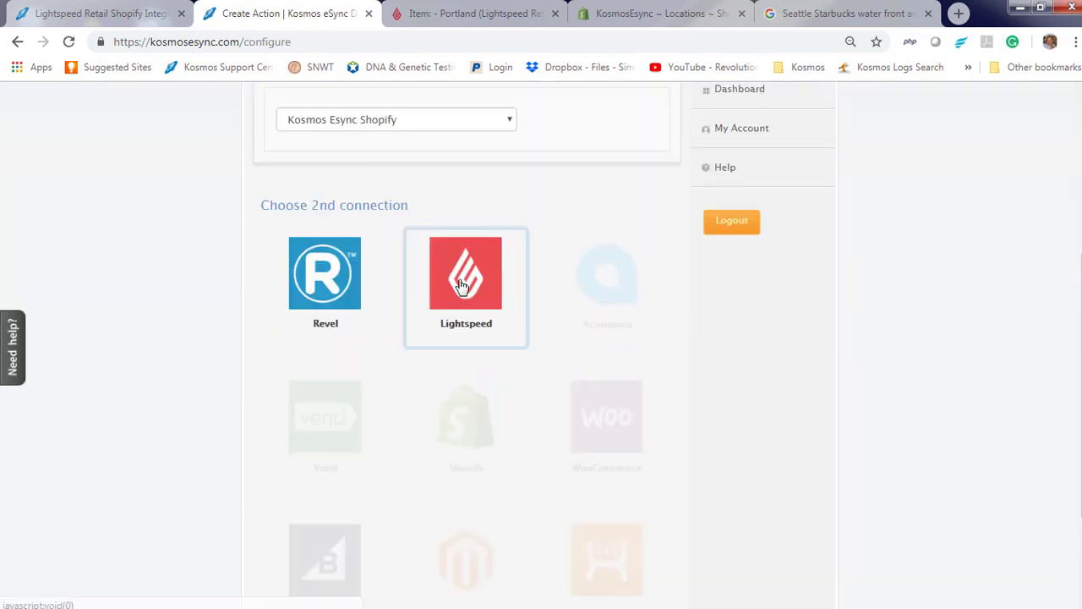
pyautogui.click(466, 273)
pyautogui.click(276, 483)
# Choose 'send inventory levels for standard items to Shopify', save it, and view the actions list.
pyautogui.scroll(-5, 187, 488)
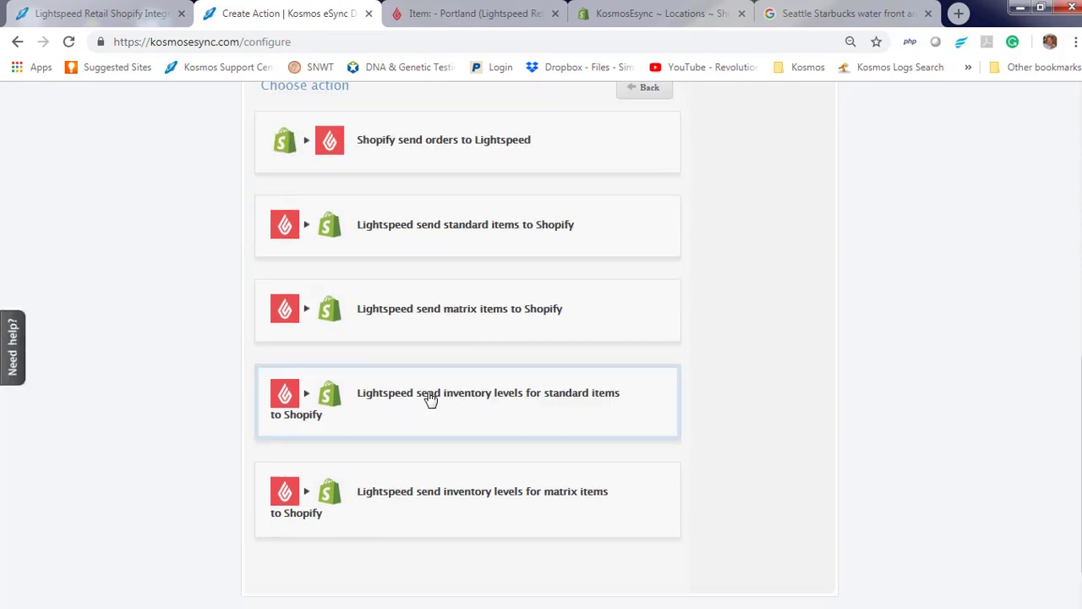
pyautogui.click(430, 400)
pyautogui.click(313, 490)
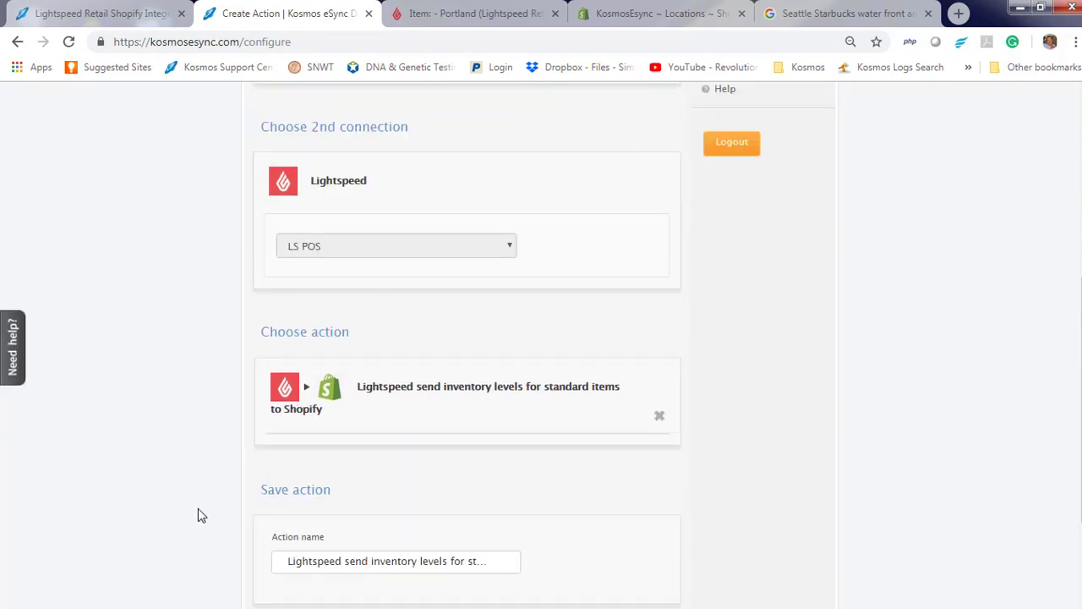
pyautogui.scroll(-2, 253, 510)
pyautogui.click(300, 477)
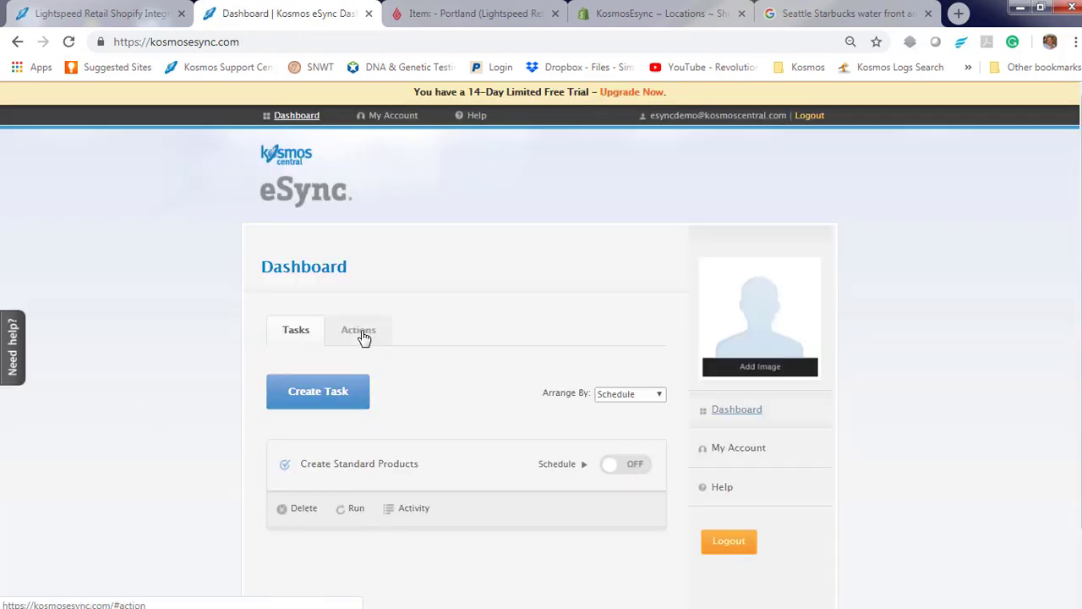
pyautogui.click(361, 333)
pyautogui.scroll(-2, 208, 412)
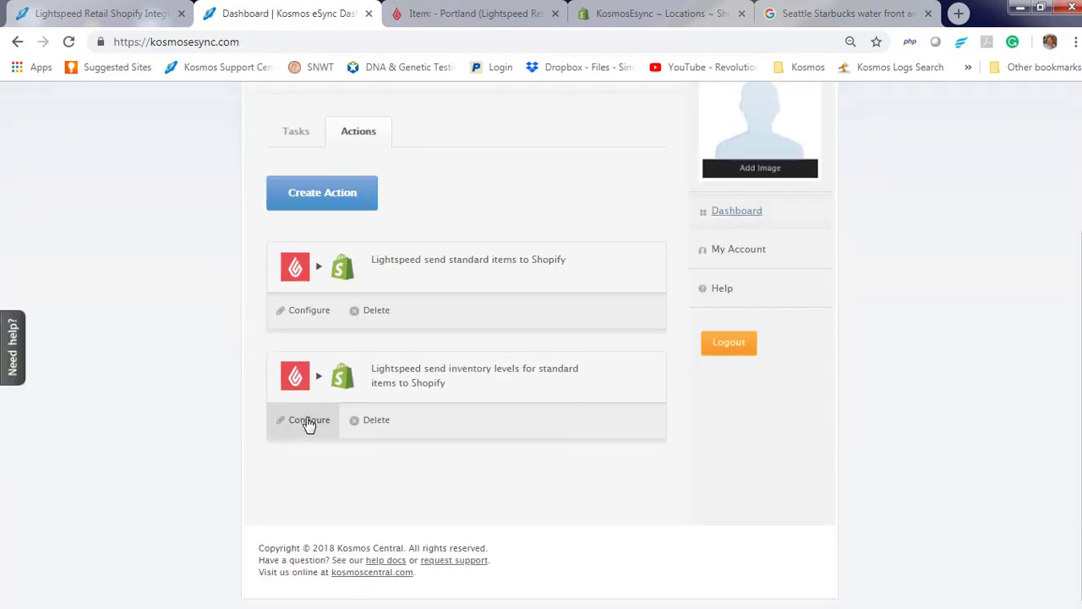
# Set the inventory action's Lightspeed start date to October 29, 2018.
pyautogui.click(307, 419)
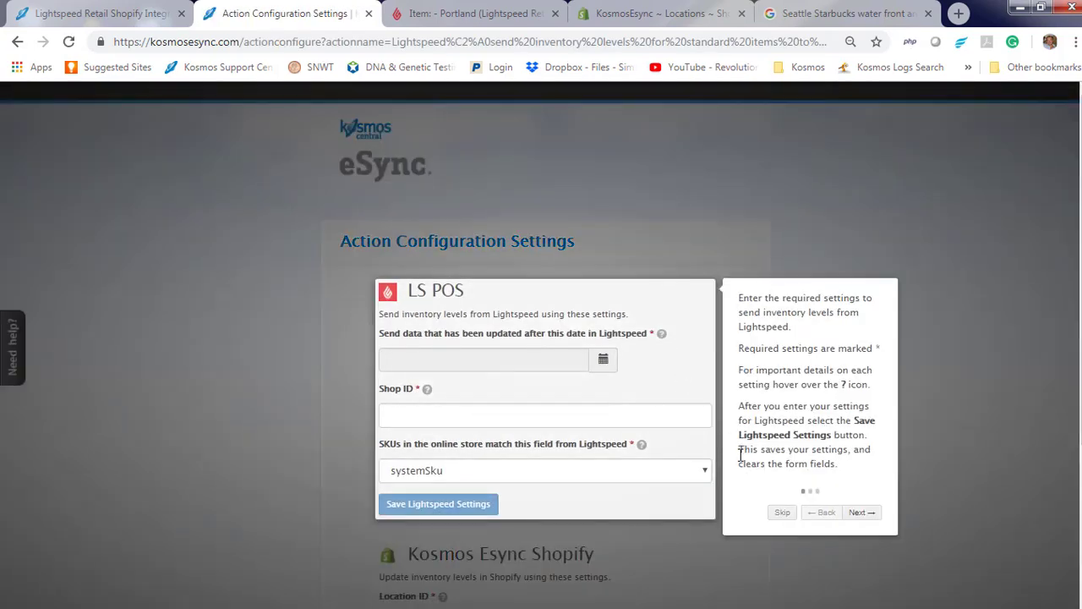
pyautogui.click(773, 511)
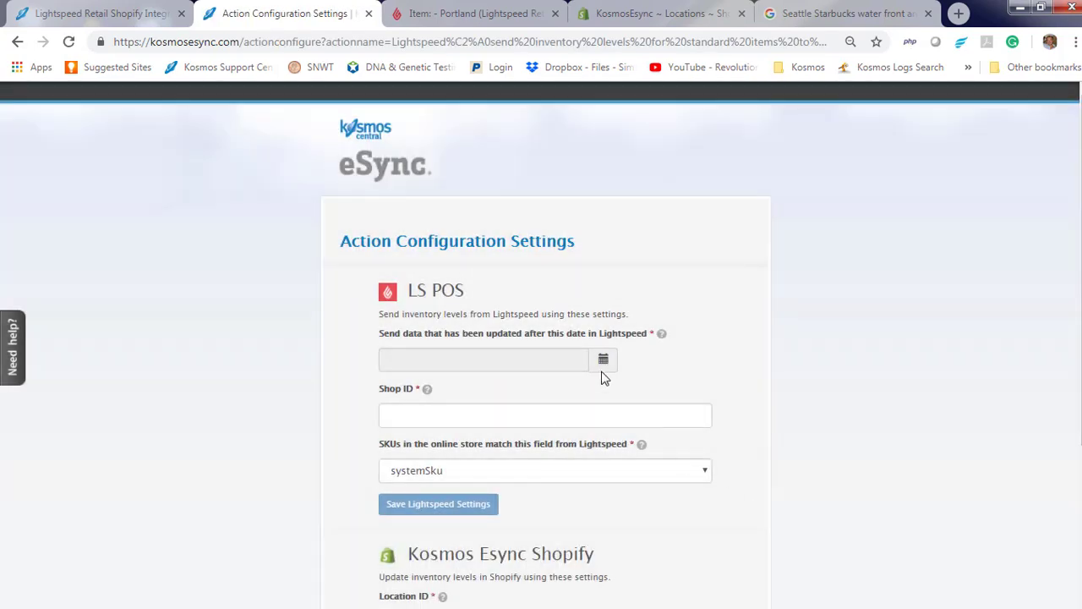
pyautogui.click(603, 362)
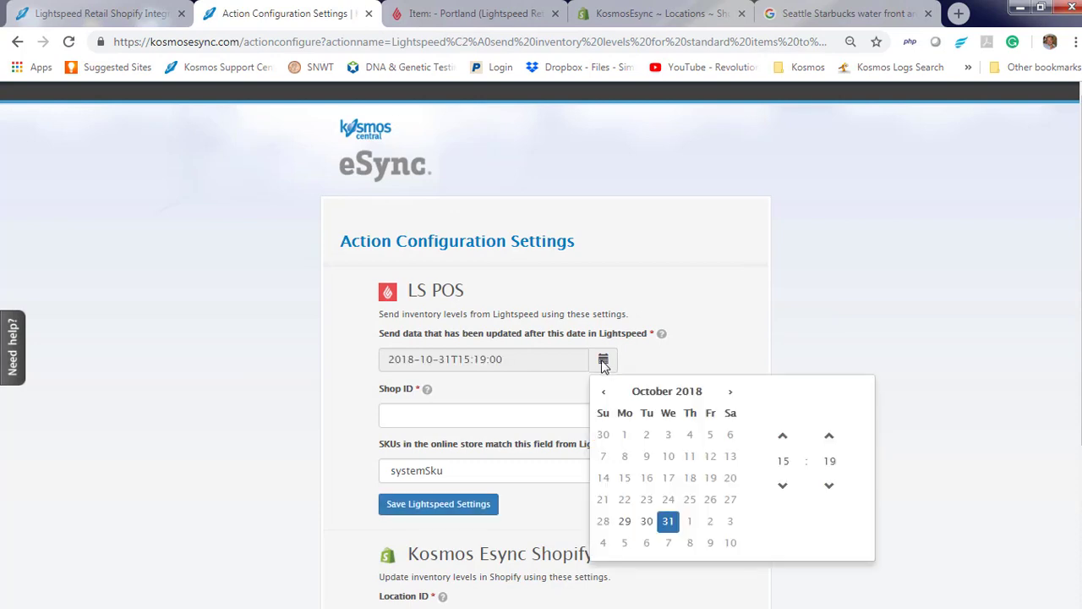
pyautogui.click(624, 521)
# Enter Shop ID 1 and save the Lightspeed settings.
pyautogui.click(401, 414)
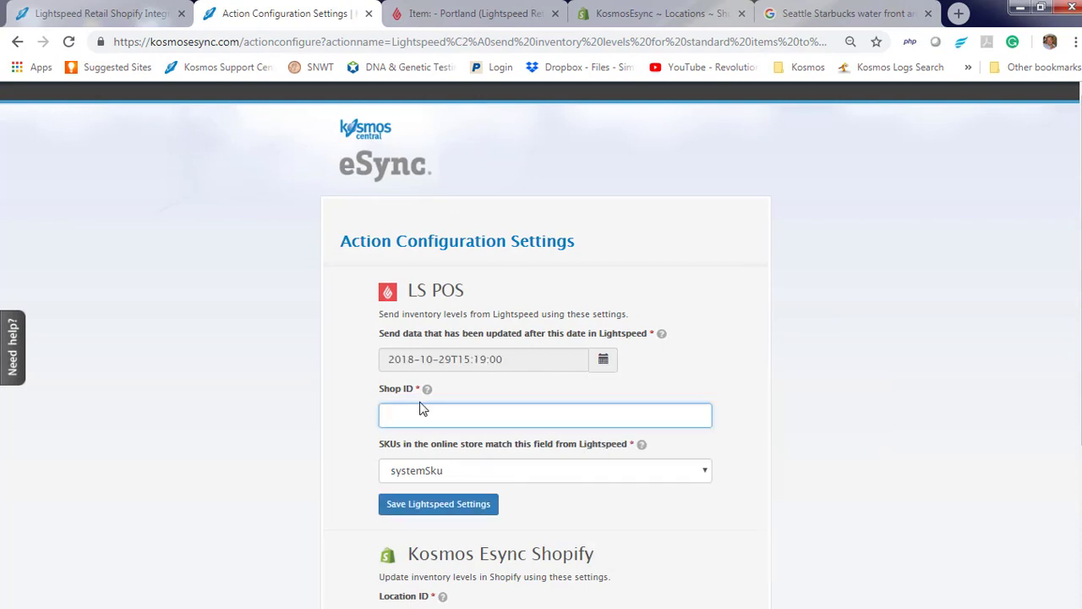
pyautogui.moveTo(429, 395)
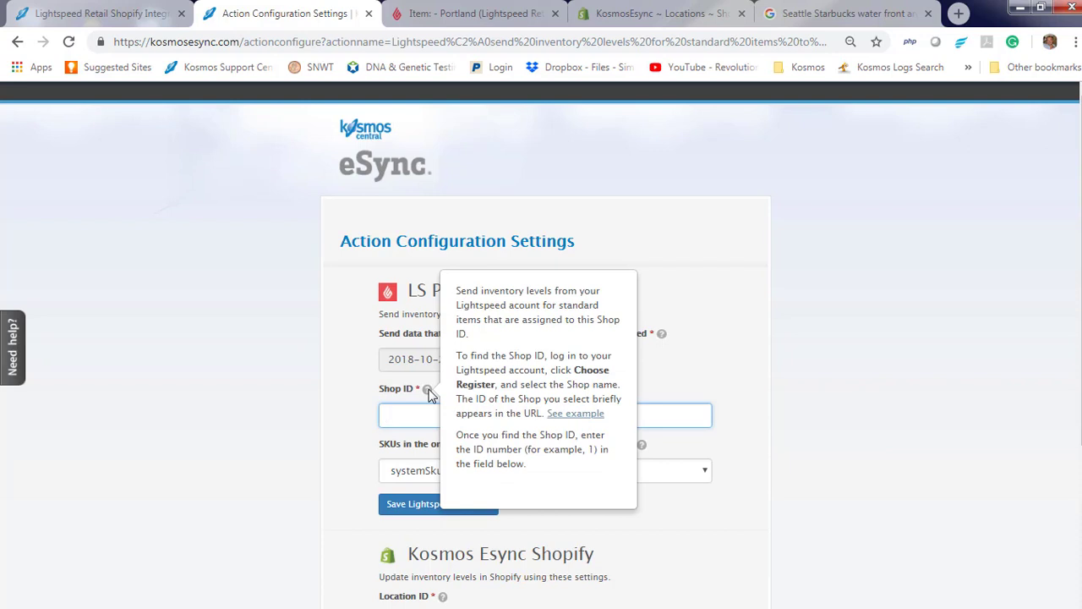
pyautogui.click(571, 414)
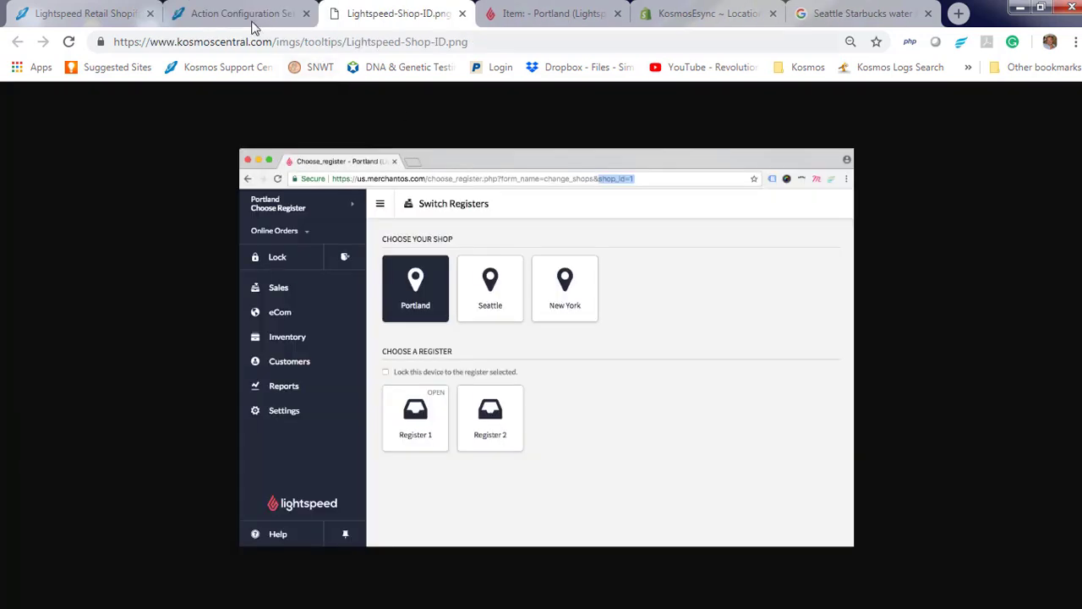
pyautogui.click(250, 15)
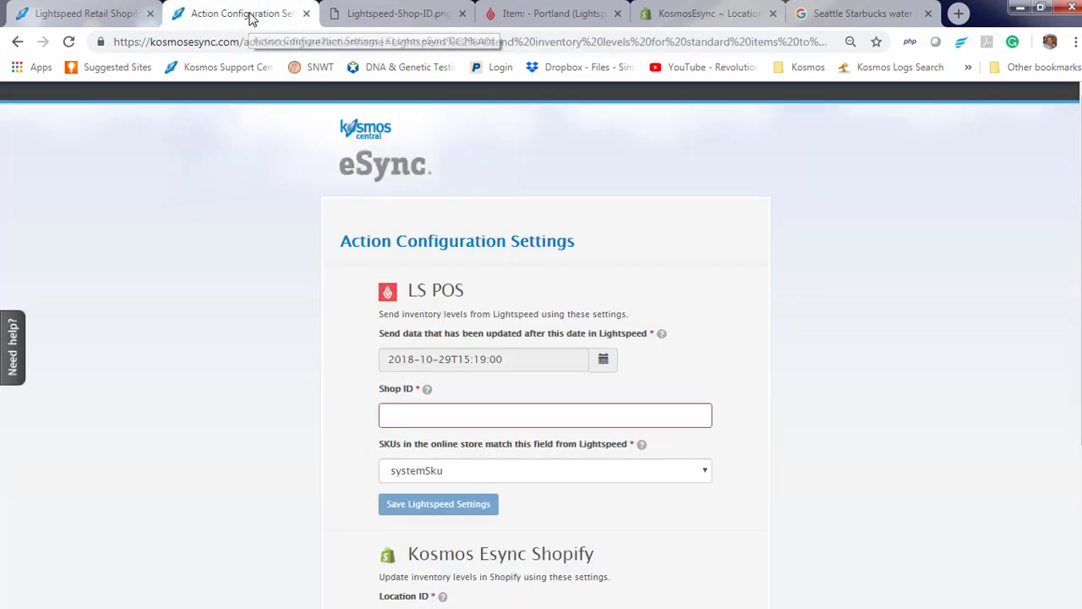
pyautogui.click(408, 415)
pyautogui.write('1')
pyautogui.click(338, 435)
pyautogui.scroll(-2, 338, 434)
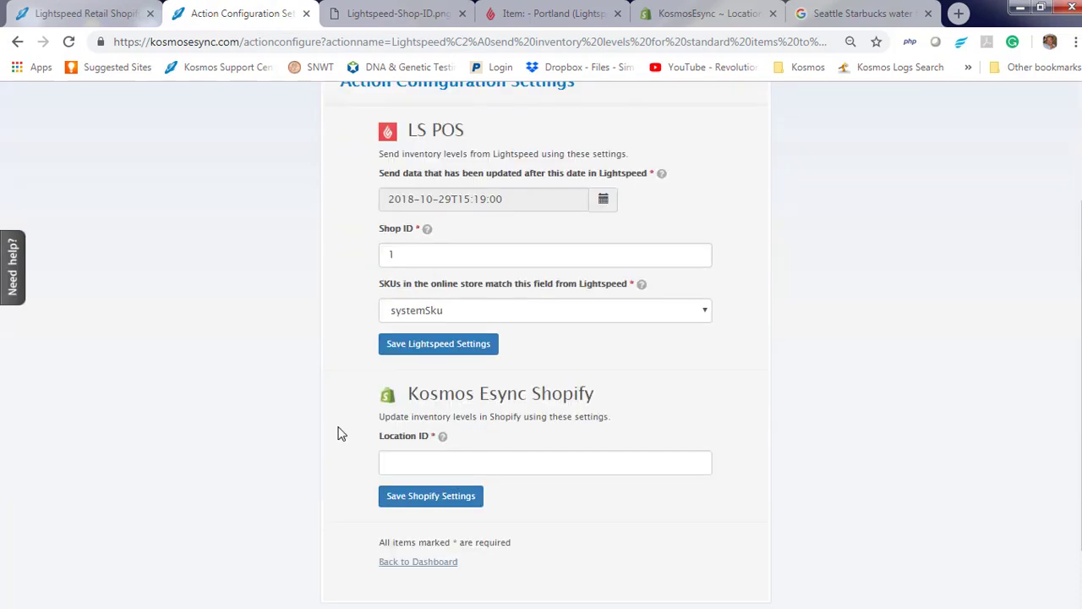
pyautogui.click(440, 348)
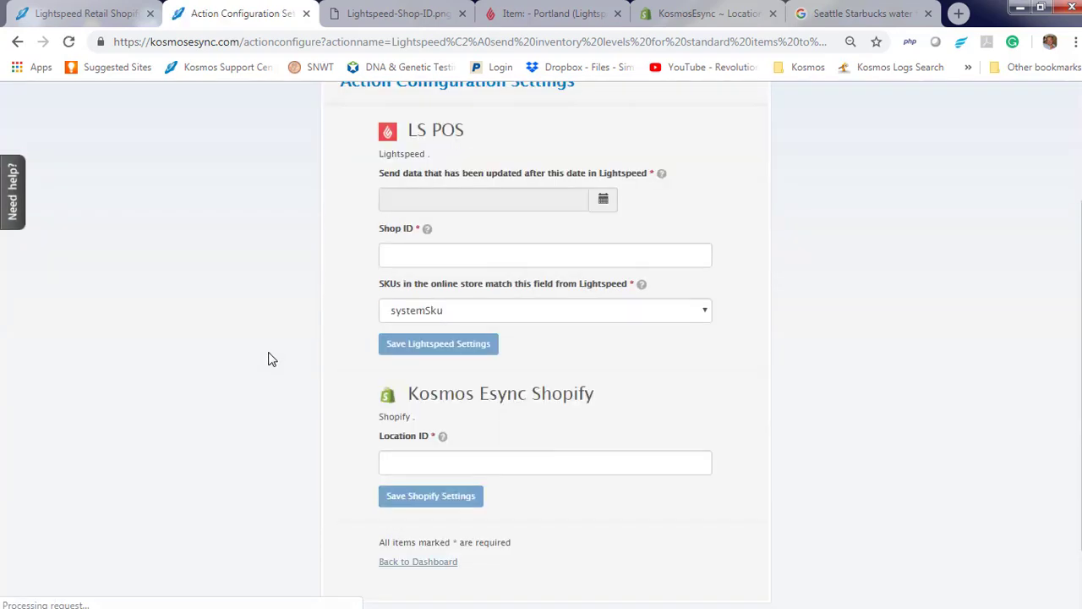
# Read the Shopify Location ID help and select its admin/locations.json path.
pyautogui.scroll(-1, 304, 372)
pyautogui.moveTo(442, 362)
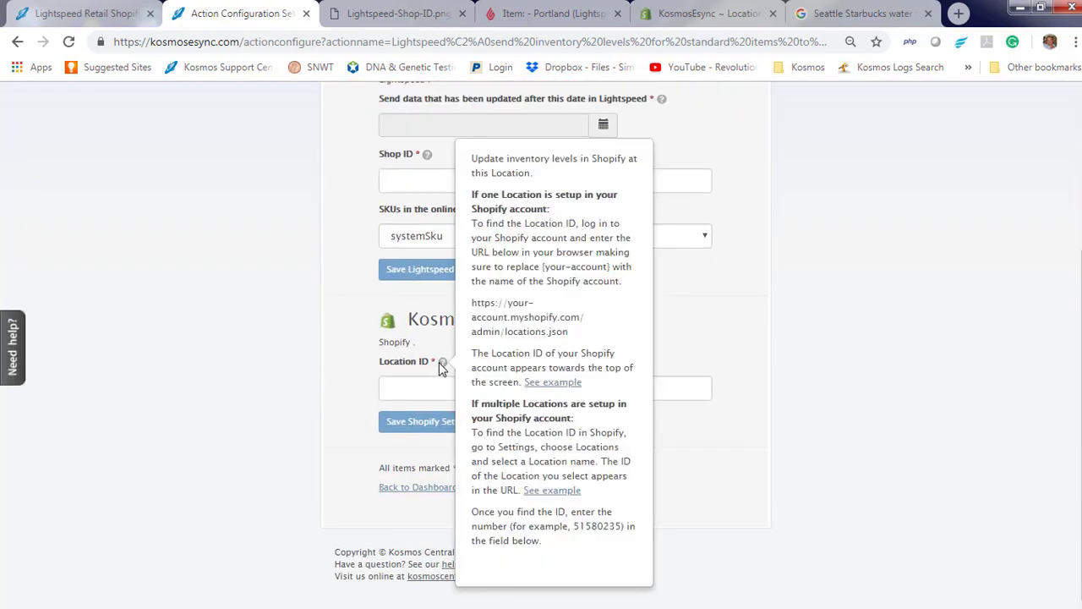
pyautogui.moveTo(516, 333); pyautogui.dragTo(472, 340)
pyautogui.hotkey('ctrl', 'c')
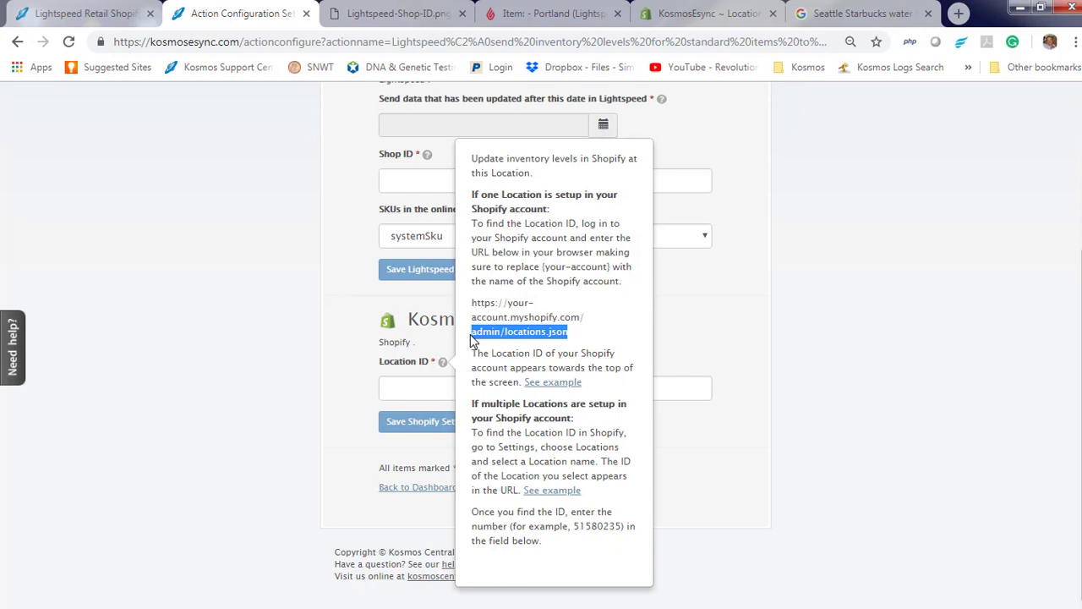
# Load the Shopify store's admin/locations.json data.
pyautogui.click(697, 13)
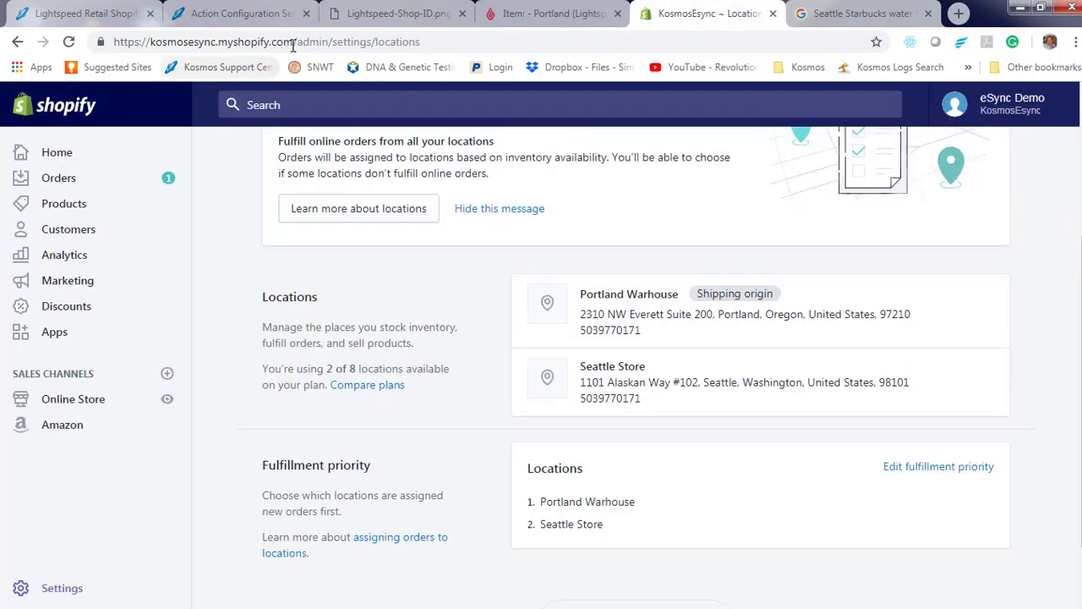
pyautogui.moveTo(296, 41); pyautogui.dragTo(793, 49)
pyautogui.hotkey('ctrl', 'v')
pyautogui.press('Return')
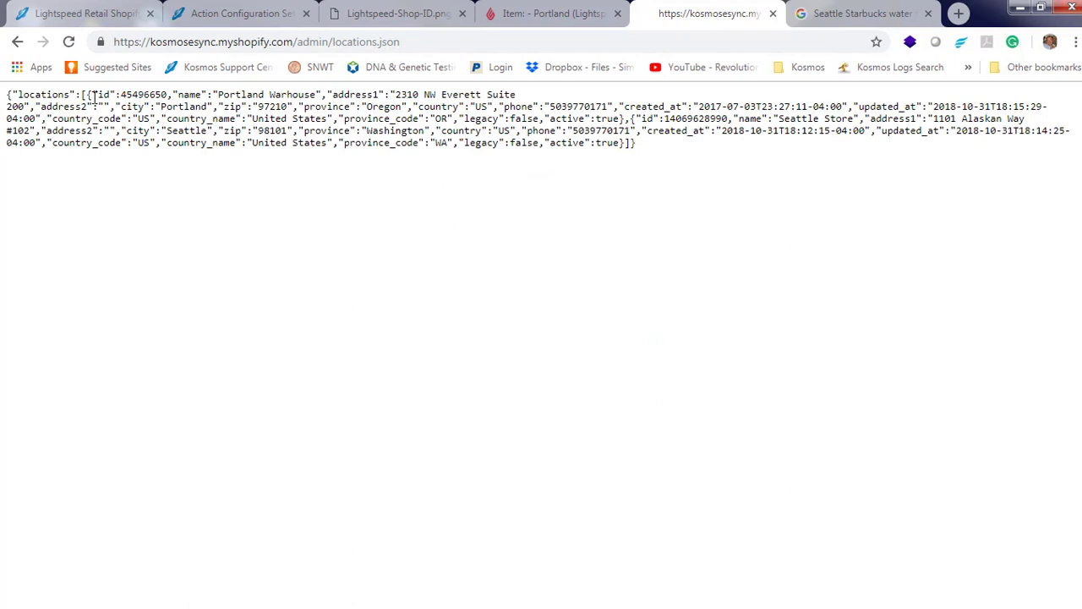
# Copy Portland Warhouse's id 45496650 into eSync's Location ID and save the Shopify settings.
pyautogui.moveTo(121, 94); pyautogui.dragTo(170, 92)
pyautogui.rightClick(152, 94)
pyautogui.click(174, 106)
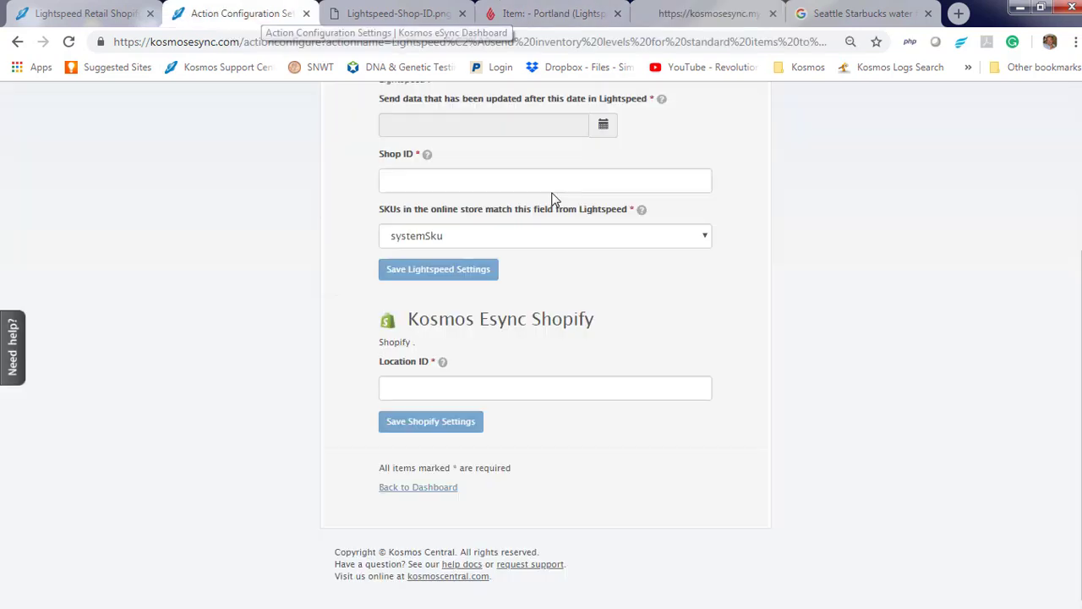
pyautogui.hotkey('ctrl', '2')
pyautogui.click(437, 388)
pyautogui.hotkey('ctrl', 'v')
pyautogui.click(435, 421)
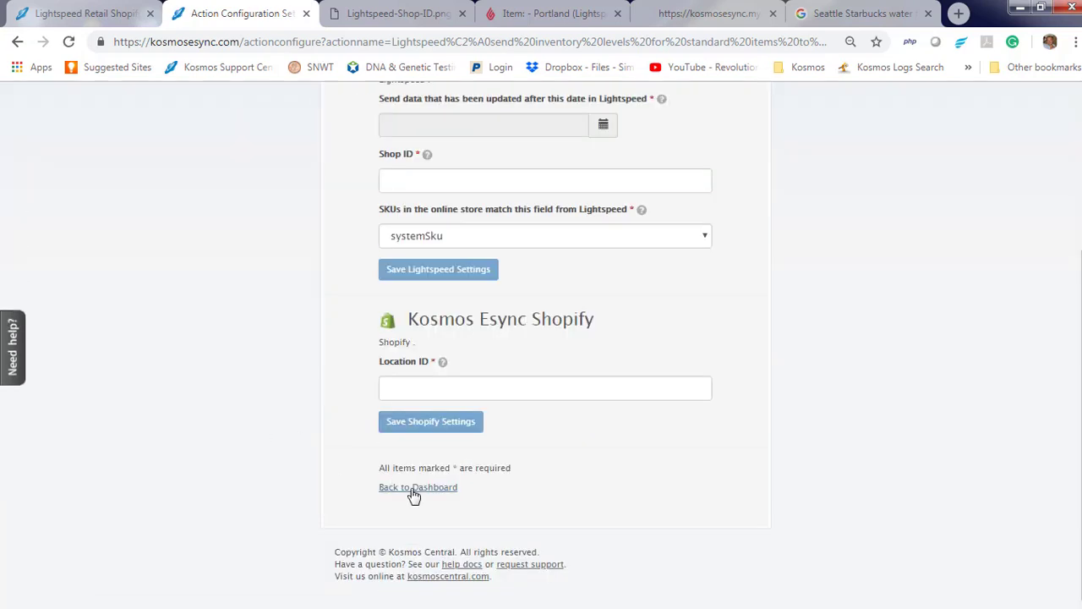
# Start a new task from the dashboard and add the inventory levels action to it.
pyautogui.click(414, 489)
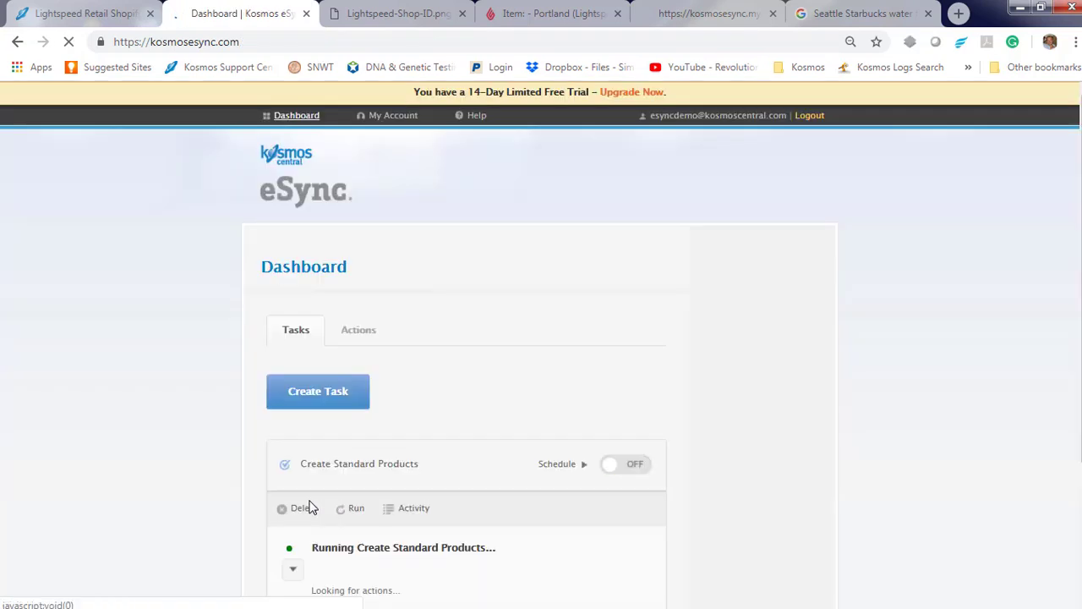
pyautogui.scroll(-1, 319, 317)
pyautogui.click(318, 315)
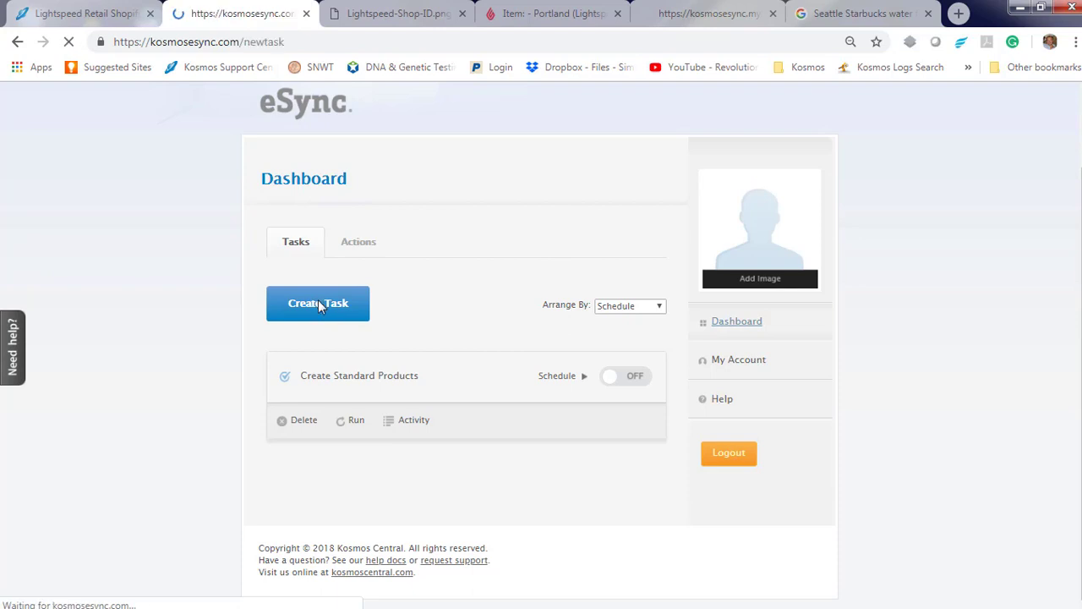
pyautogui.click(330, 453)
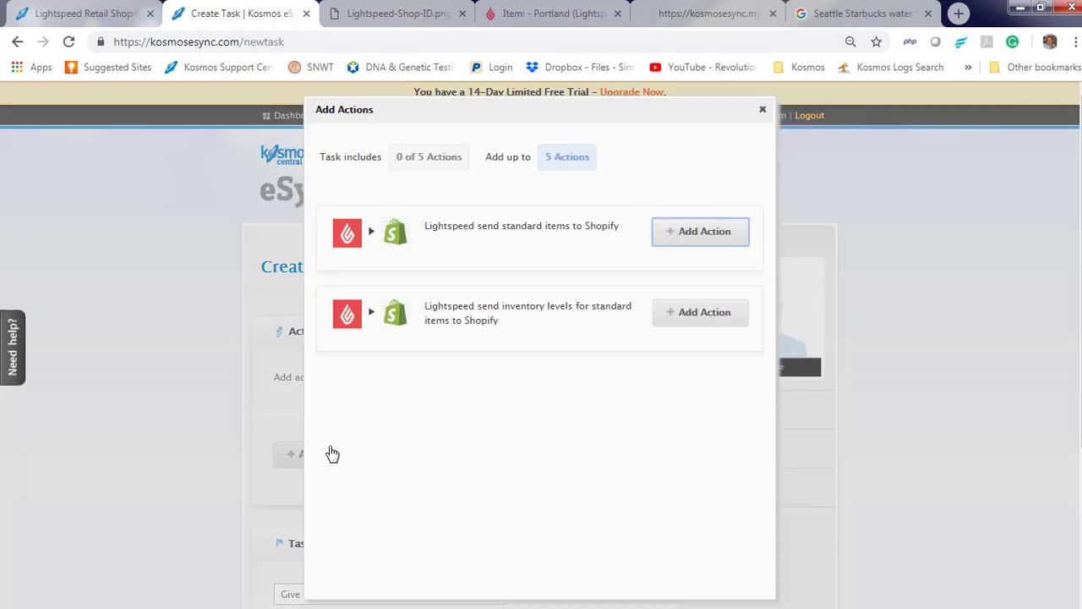
pyautogui.click(695, 313)
pyautogui.click(762, 110)
# Name the task 'LS Inventory Levels Standard Items' and save it.
pyautogui.scroll(-3, 254, 380)
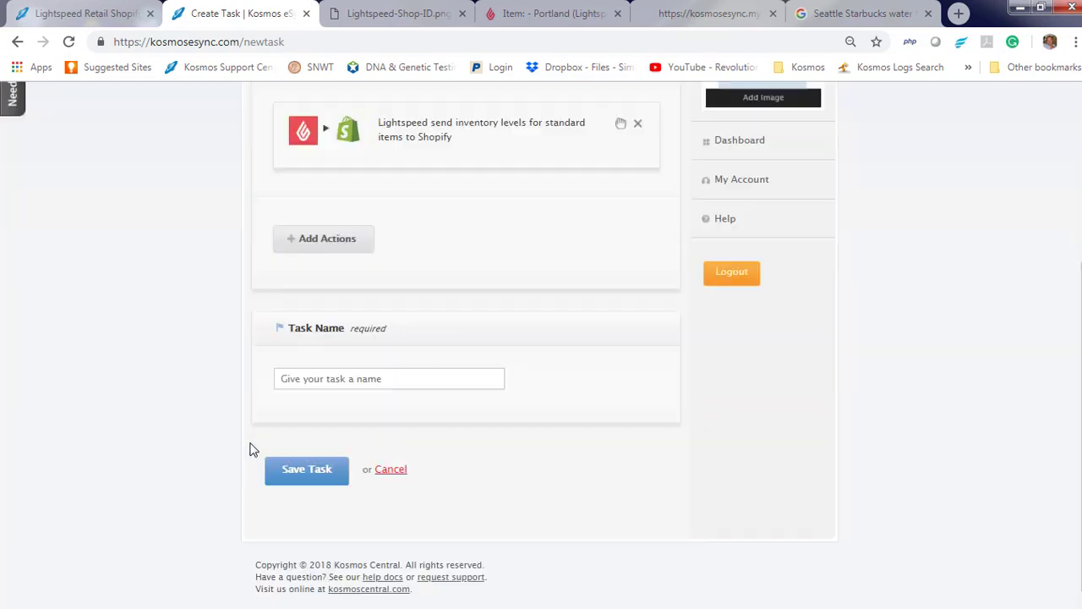
pyautogui.click(324, 365)
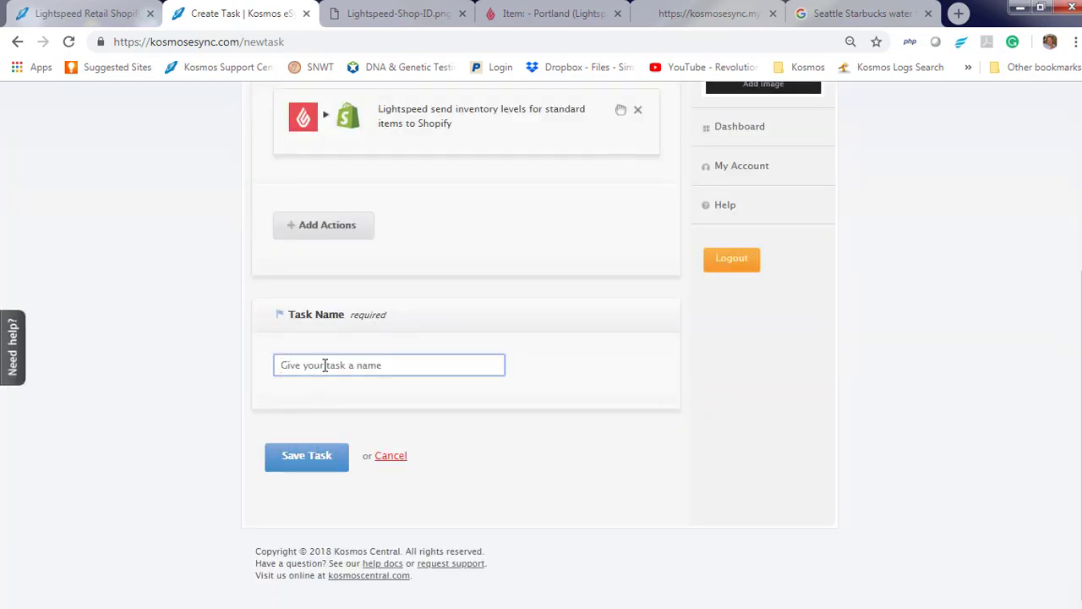
pyautogui.write('L')
pyautogui.click(319, 463)
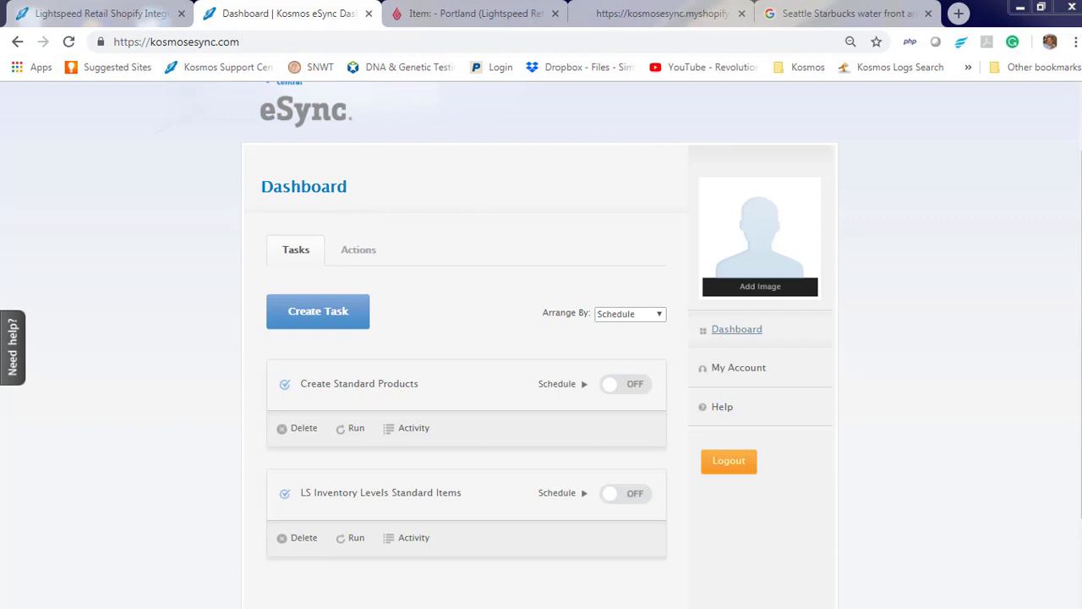
# Show the soccer ball's Lightspeed inventory details: 20 at Portland, entry dated 10/31/2018.
pyautogui.hotkey('ctrl', 'Tab')
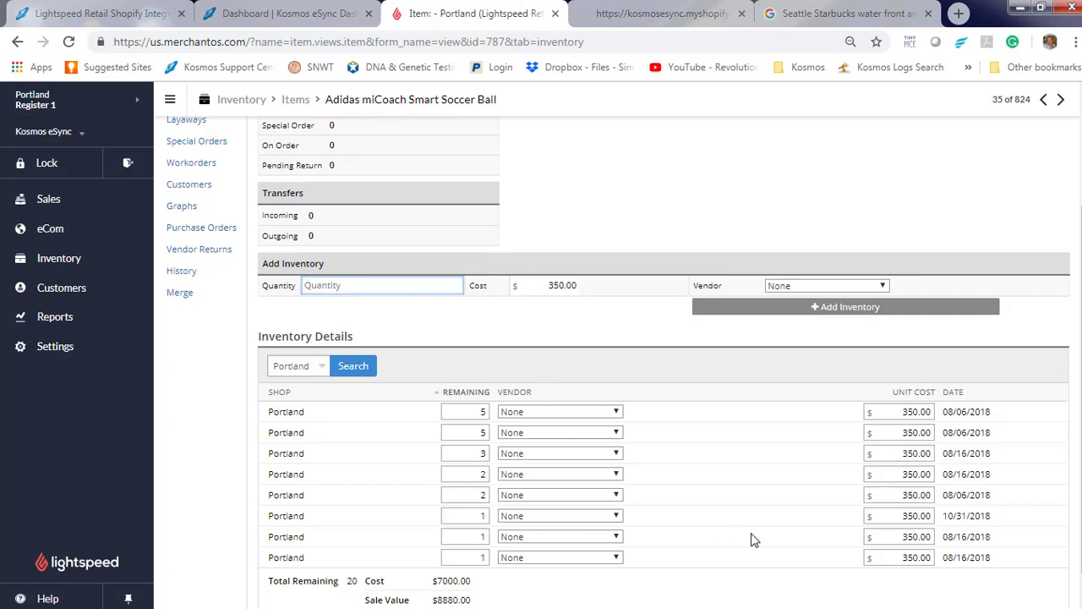
pyautogui.moveTo(995, 517); pyautogui.dragTo(950, 524)
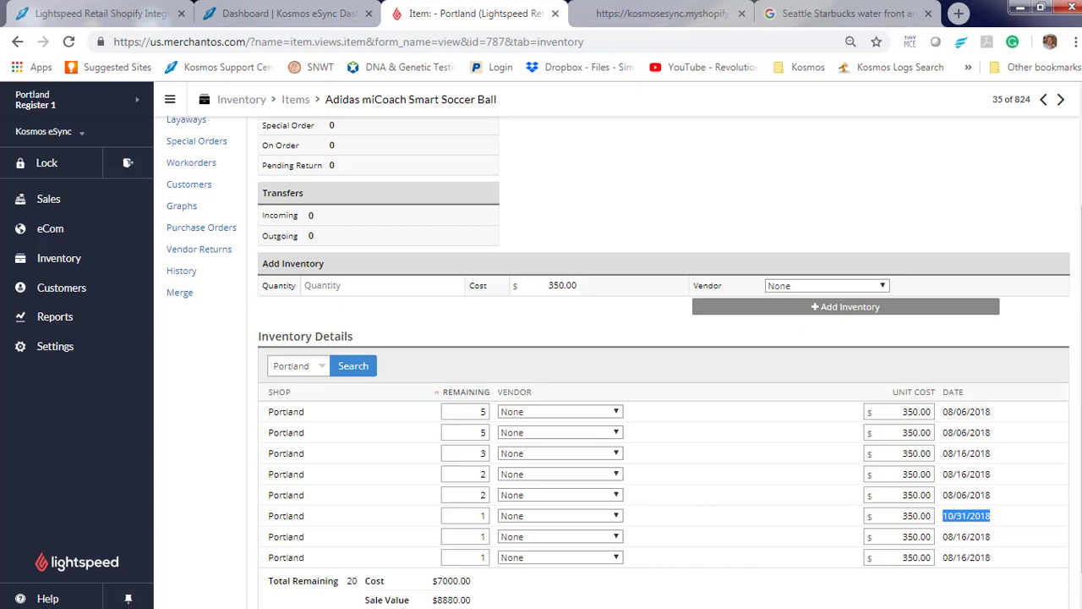
# Run LS Inventory Levels Standard Items and check the Shopify product stock levels.
pyautogui.click(304, 13)
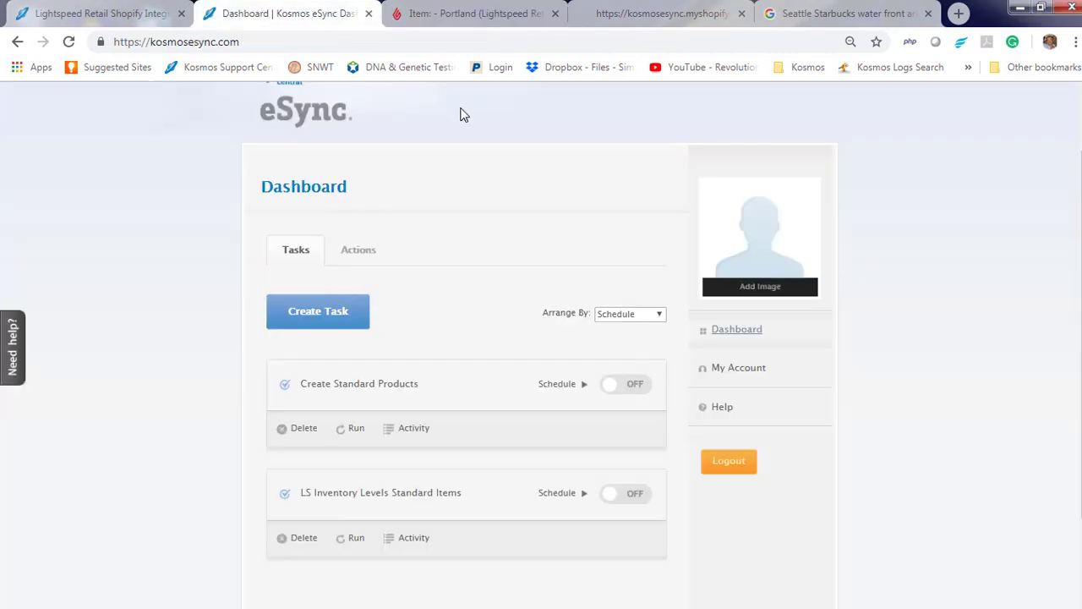
pyautogui.click(356, 540)
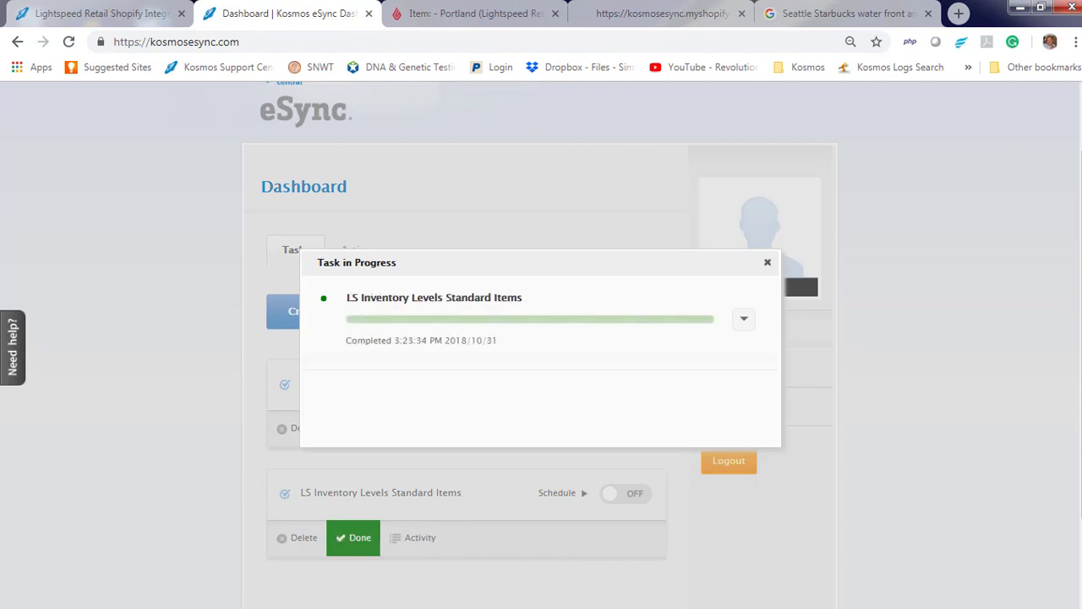
pyautogui.hotkey('ctrl', '4')
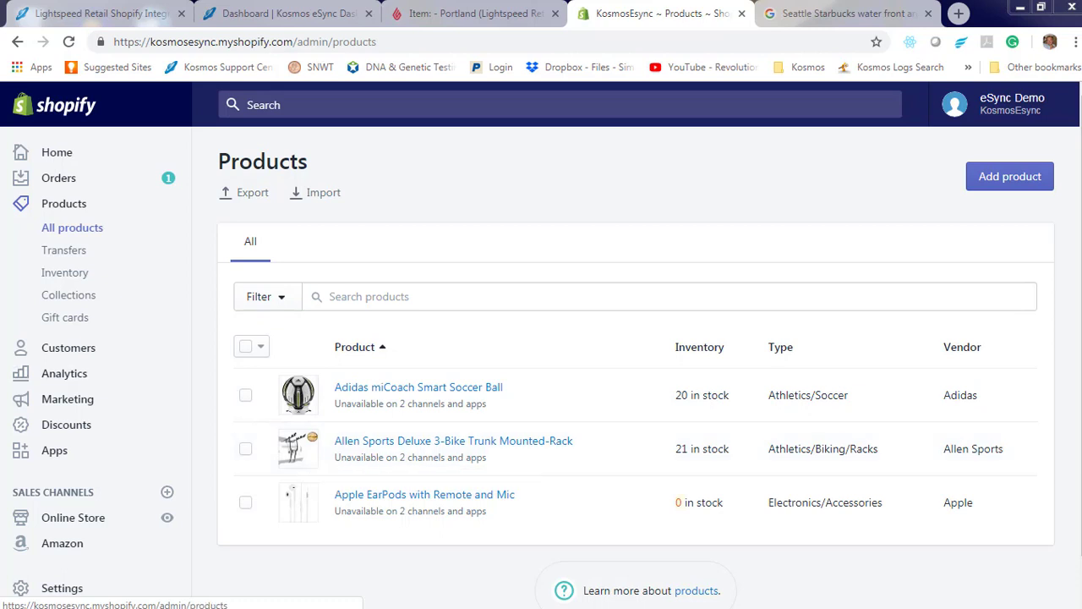
pyautogui.click(433, 17)
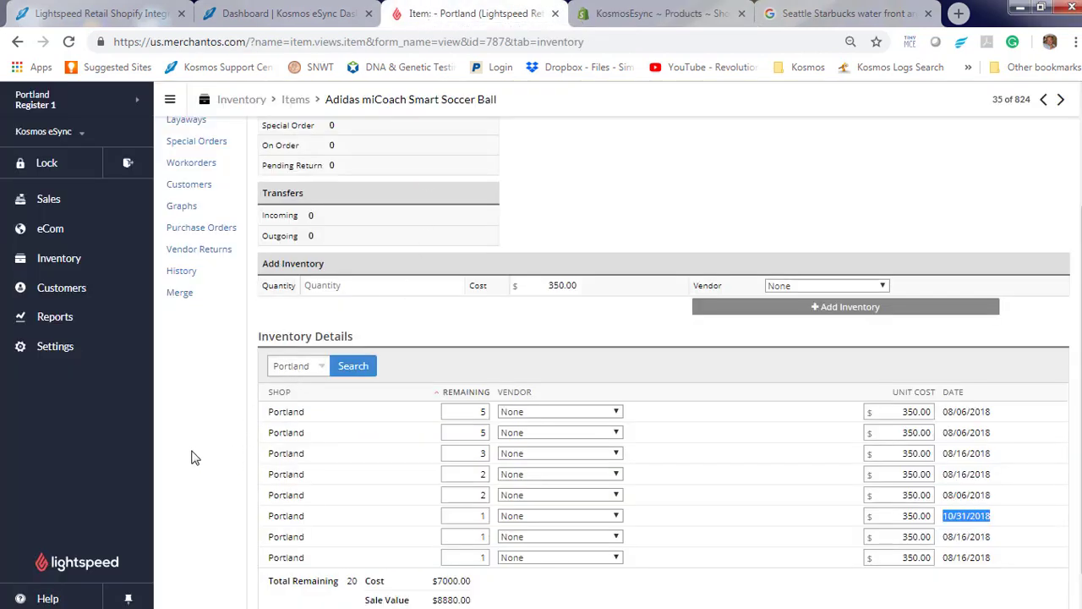
# Add 10 units of Apple EarPods with Remote and Mic to Portland inventory in Lightspeed.
pyautogui.scroll(2, 196, 456)
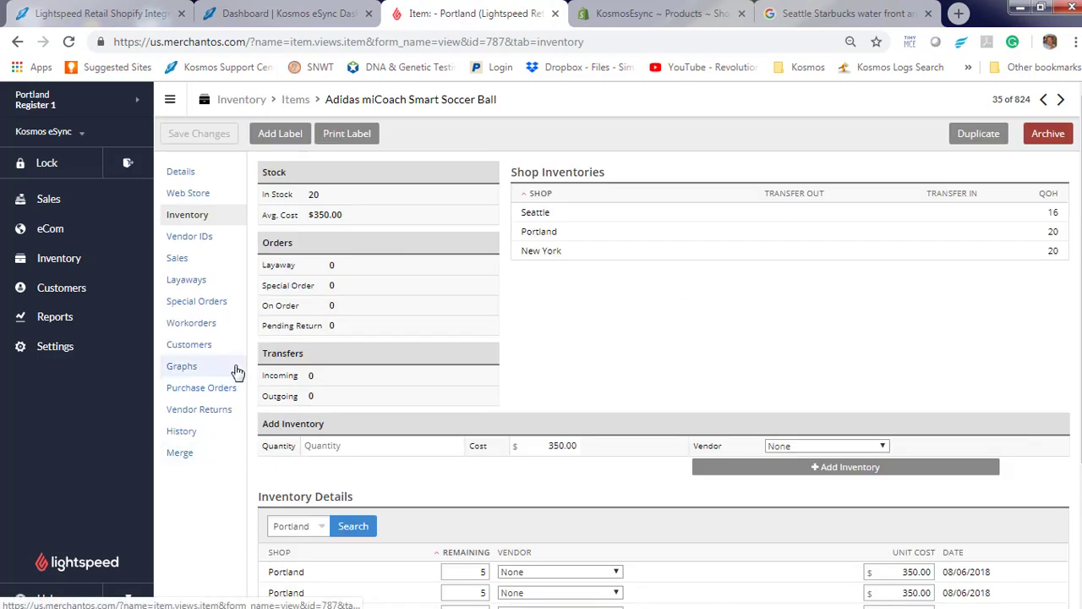
pyautogui.click(294, 100)
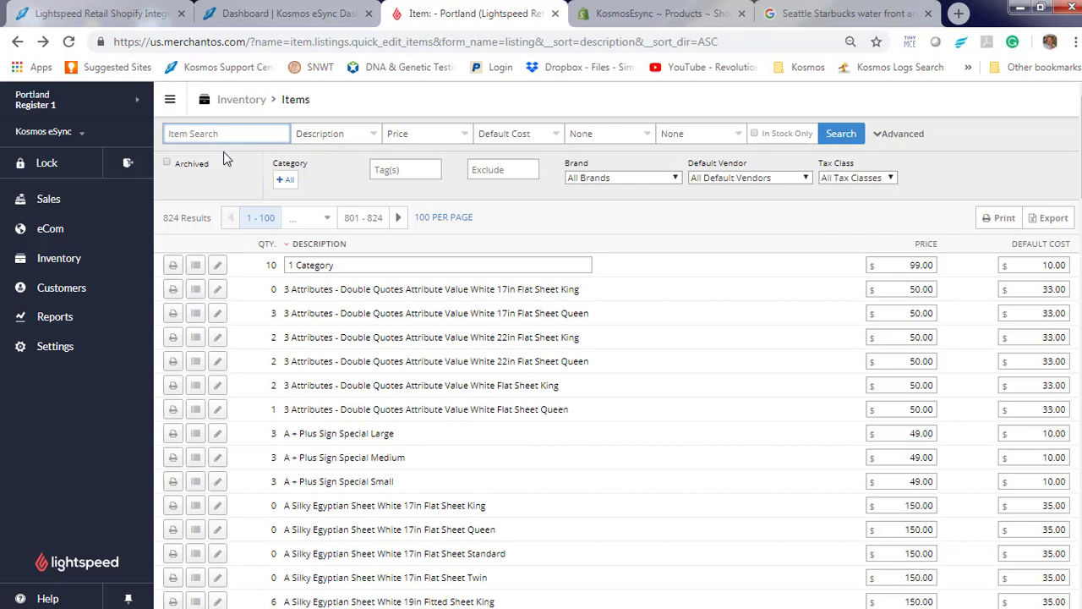
pyautogui.write('Earpods')
pyautogui.press('Return')
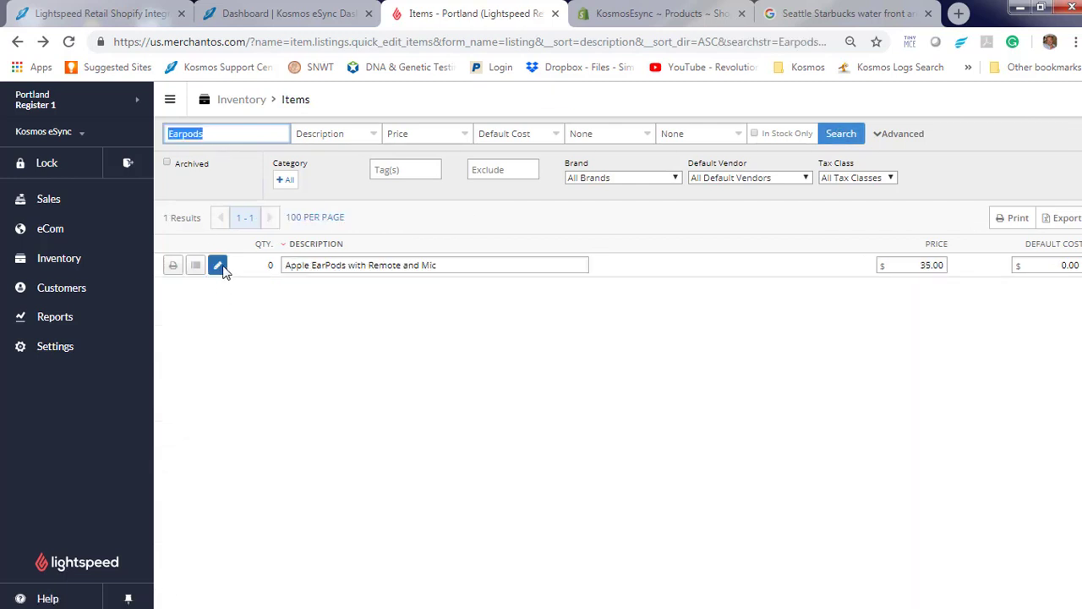
pyautogui.click(218, 266)
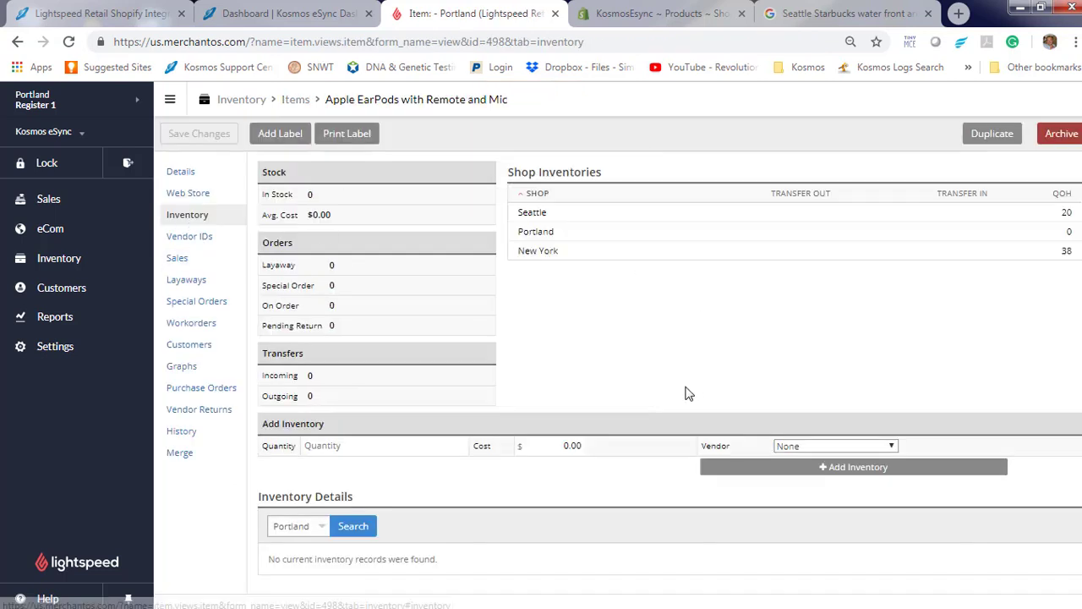
pyautogui.click(364, 448)
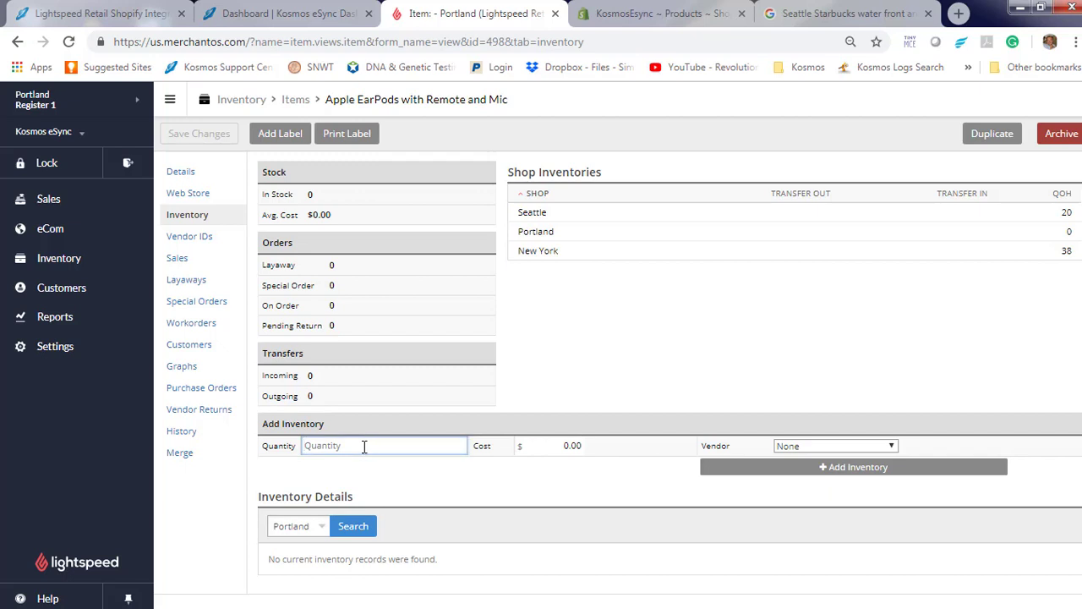
pyautogui.write('1')
pyautogui.write('10')
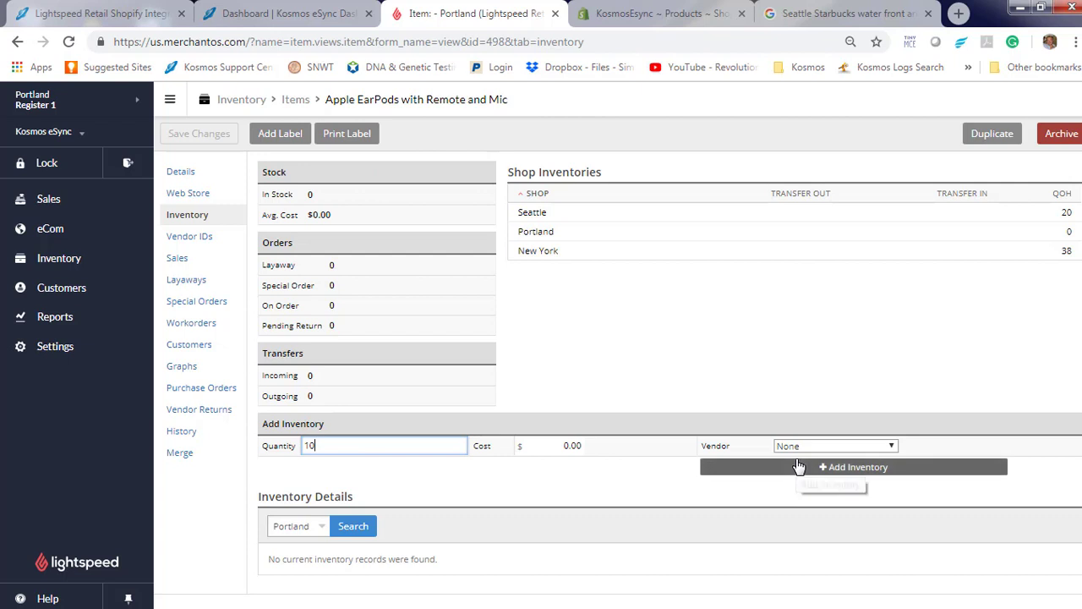
pyautogui.click(761, 465)
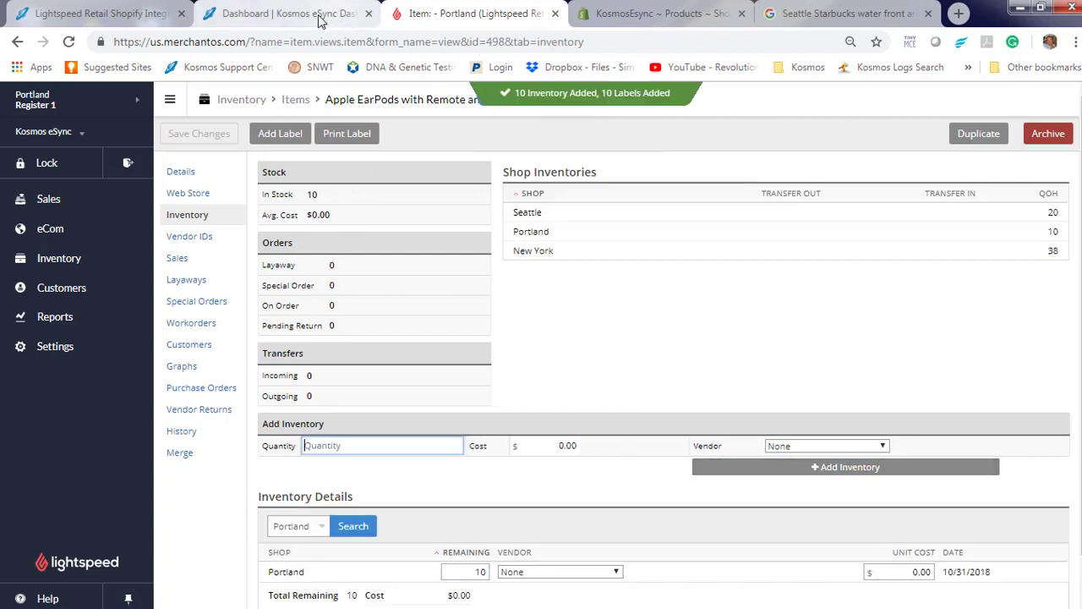
# Close eSync's finished task window and run the inventory levels task again.
pyautogui.click(309, 21)
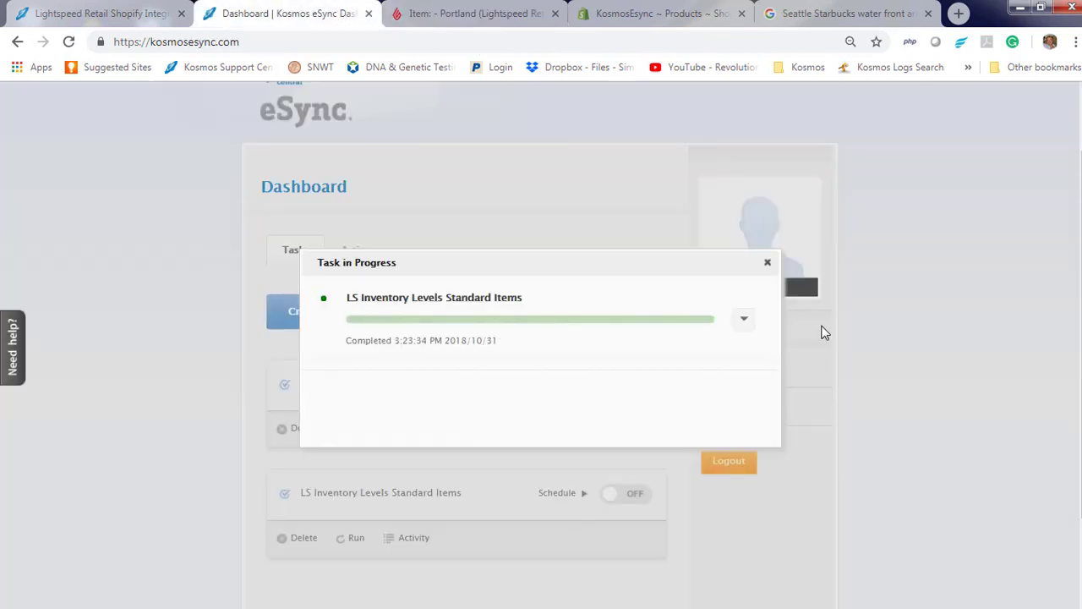
pyautogui.click(765, 261)
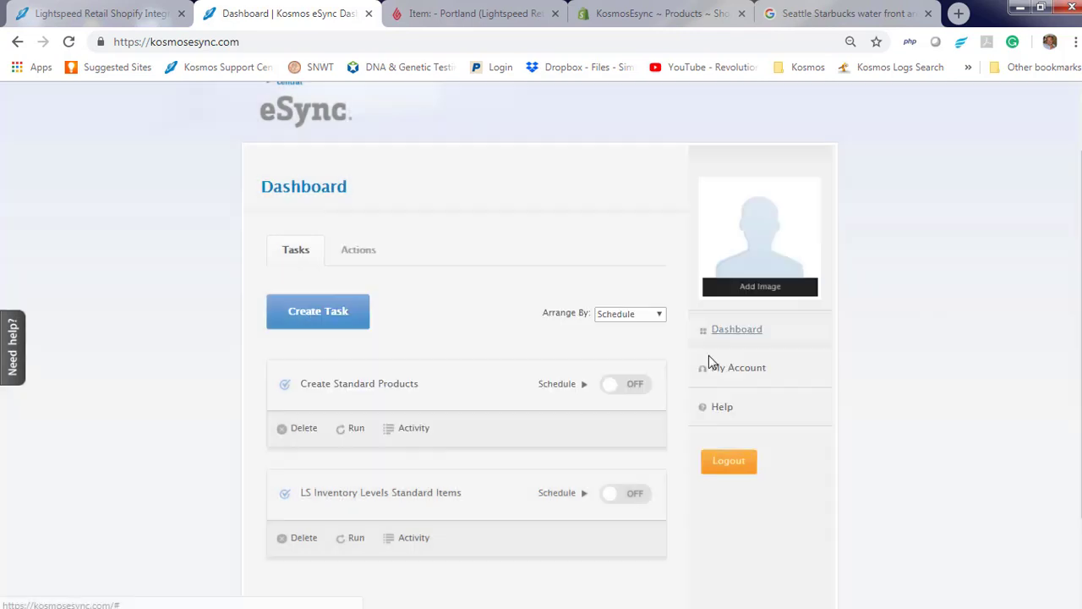
pyautogui.click(354, 542)
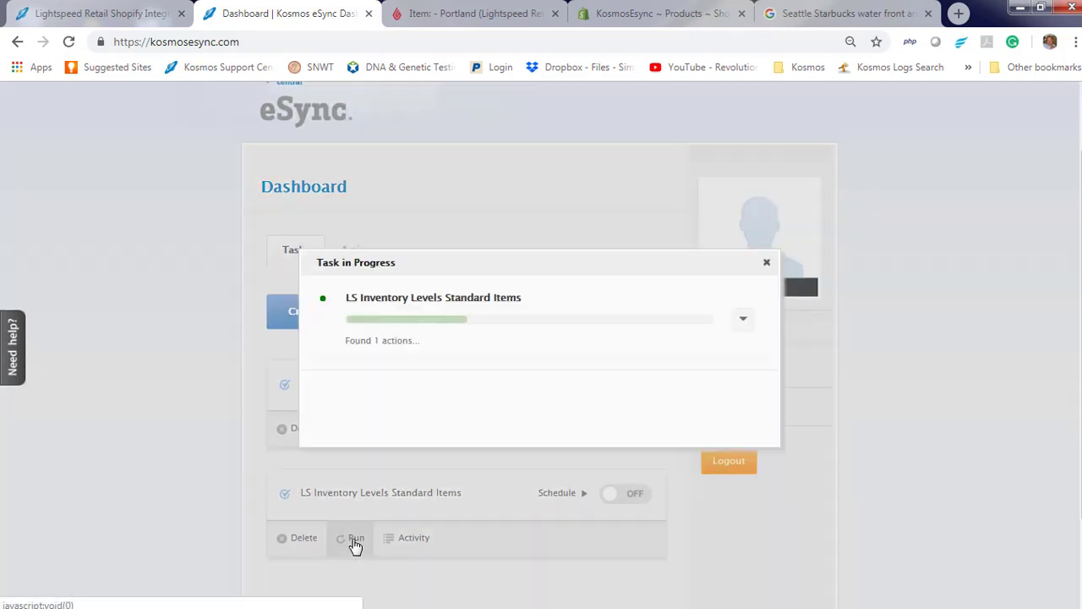
# Confirm Apple EarPods show 10 in stock in Shopify, then open Kosmos Central's Start FREE Today page.
pyautogui.click(633, 17)
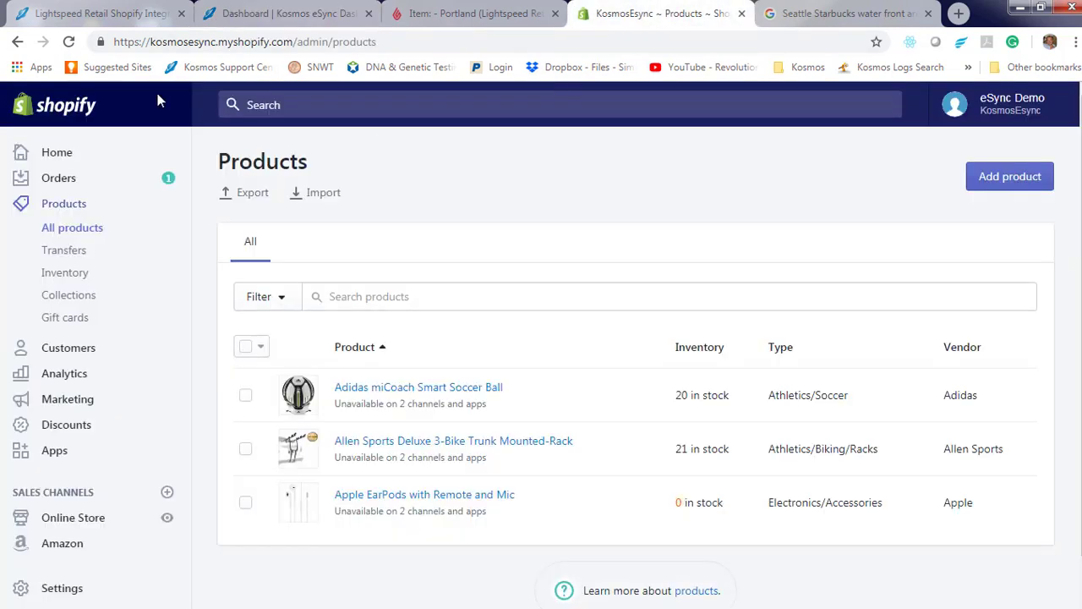
pyautogui.click(69, 42)
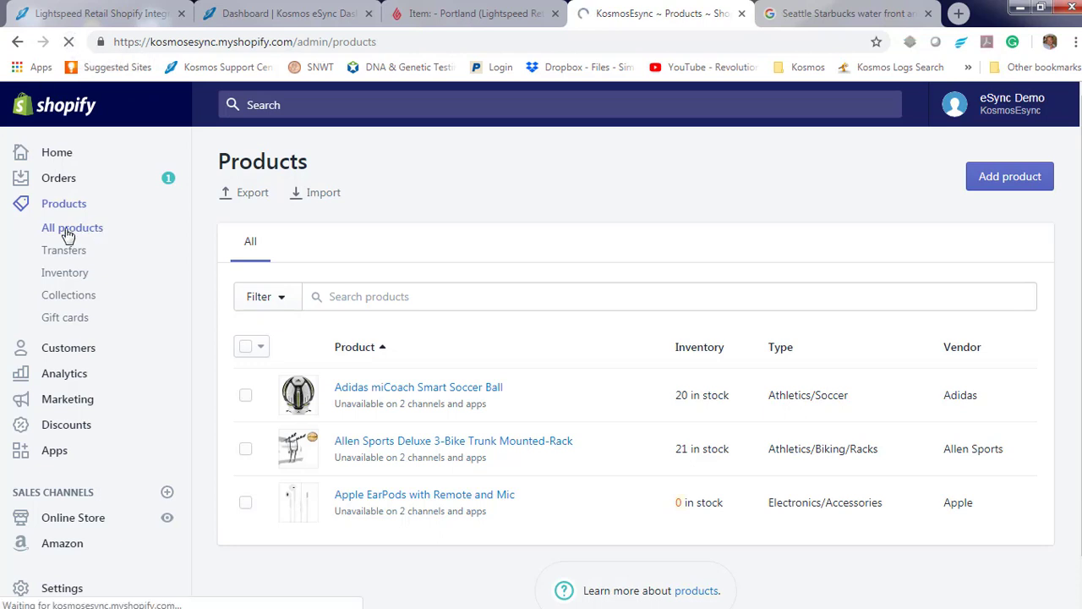
pyautogui.click(68, 231)
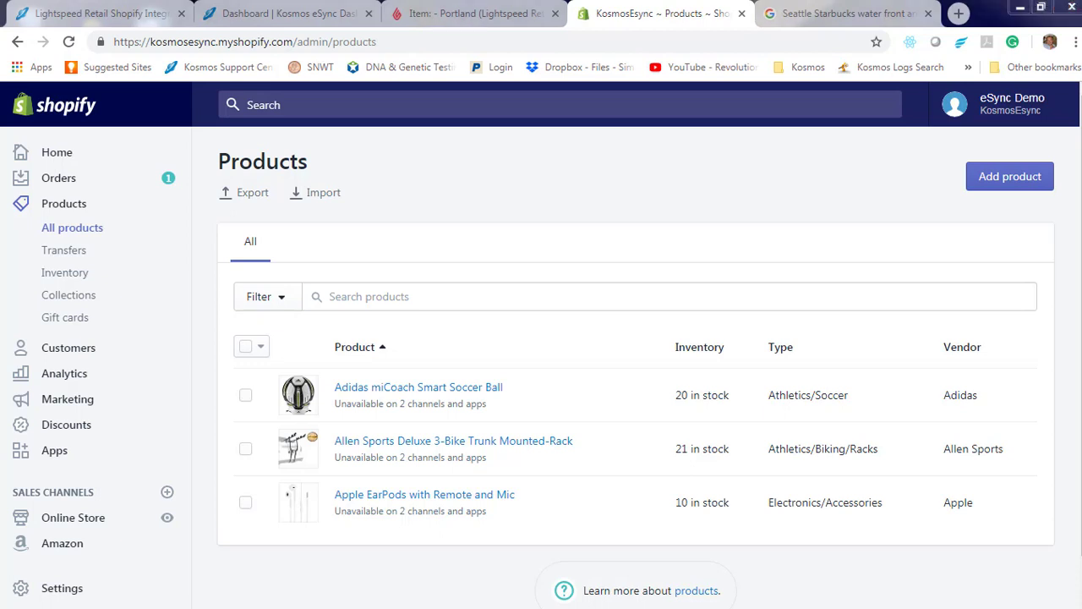
pyautogui.click(101, 14)
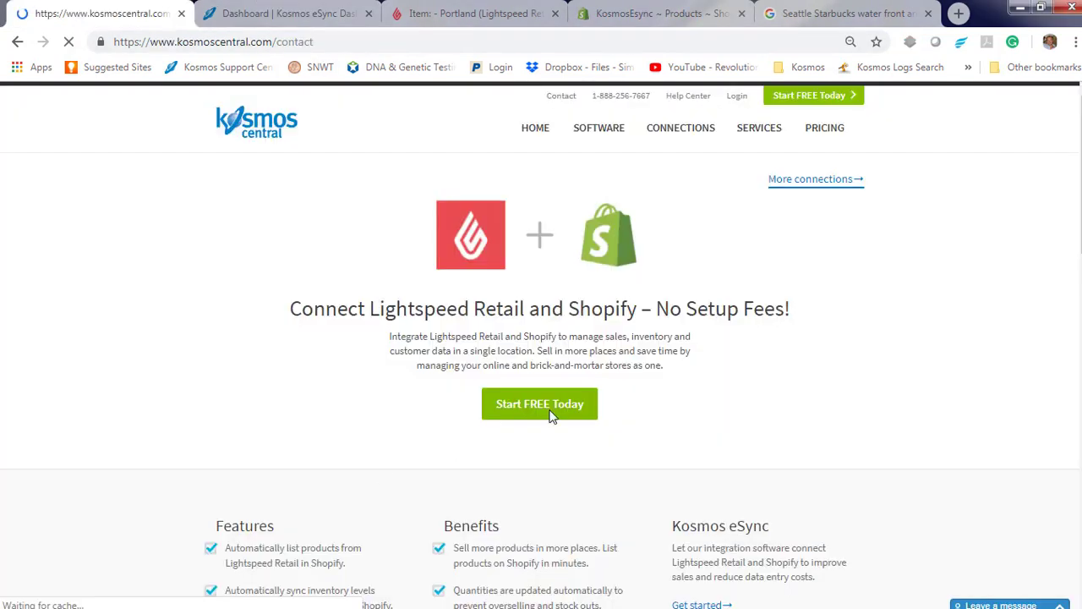
pyautogui.click(556, 407)
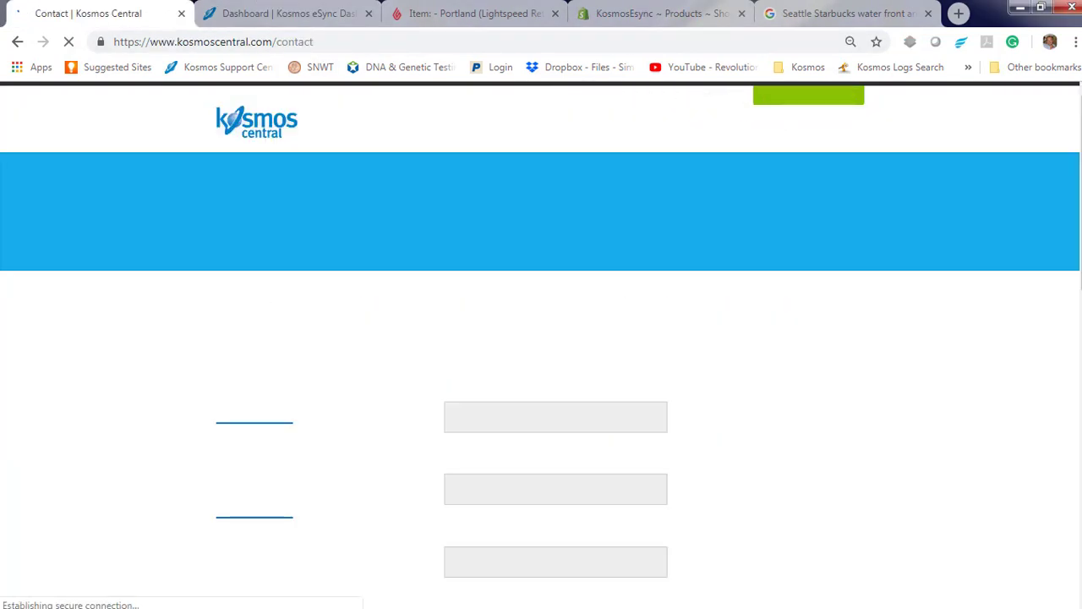